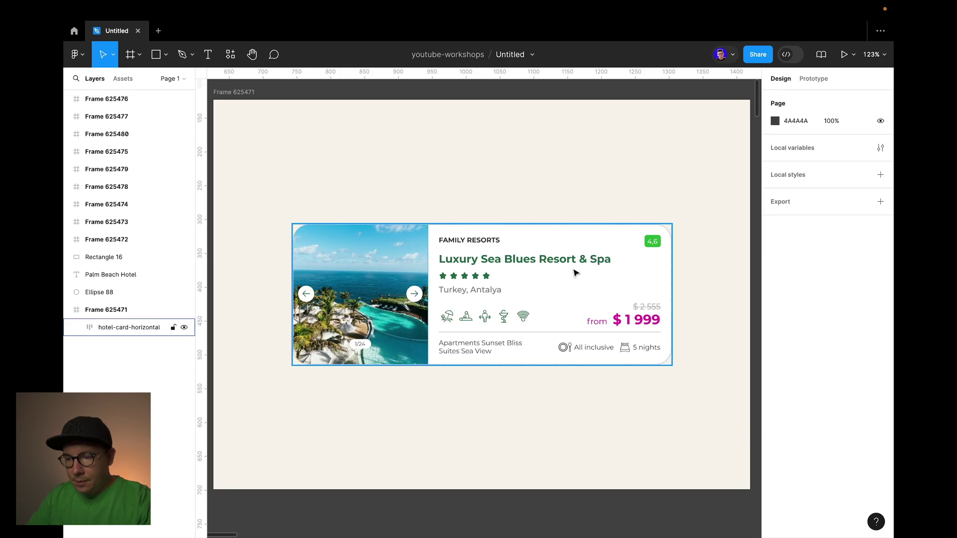
Step: Try enlarging the hotel card from its corners, then click through the frame, card and title layers
click(576, 273)
drag(672, 364, 734, 439)
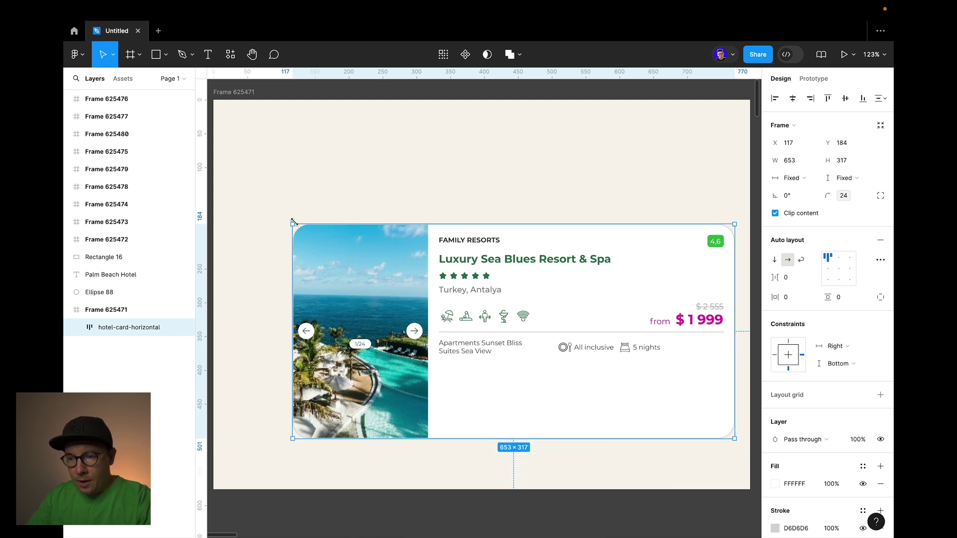
drag(293, 225, 259, 147)
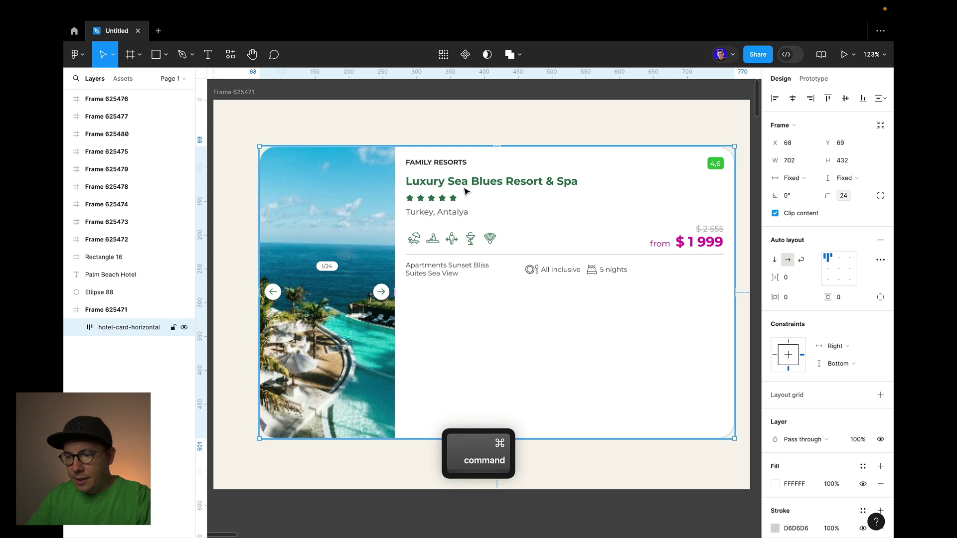
super+click(478, 182)
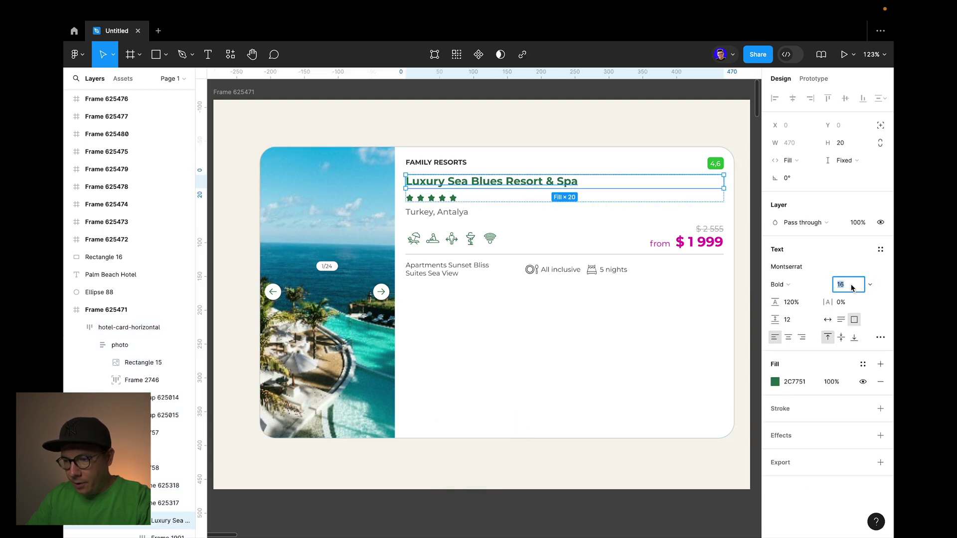
click(505, 122)
click(452, 128)
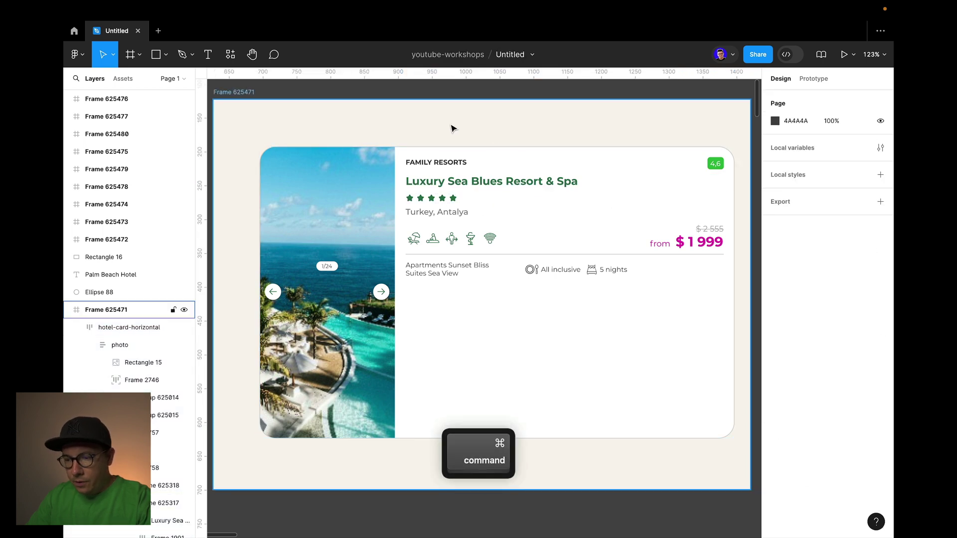
click(487, 184)
super+click(489, 183)
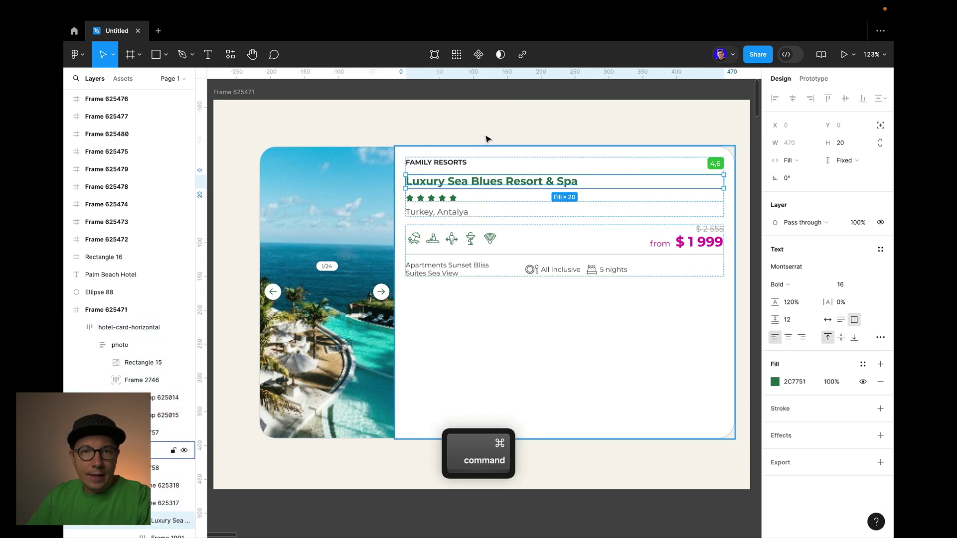
super+click(487, 128)
Step: Undo the resizes to restore the card to 560×208 and switch to the Scale tool (K)
key(super+z)
key(super+z)
key(super+z)
key(super+z)
key(super+z)
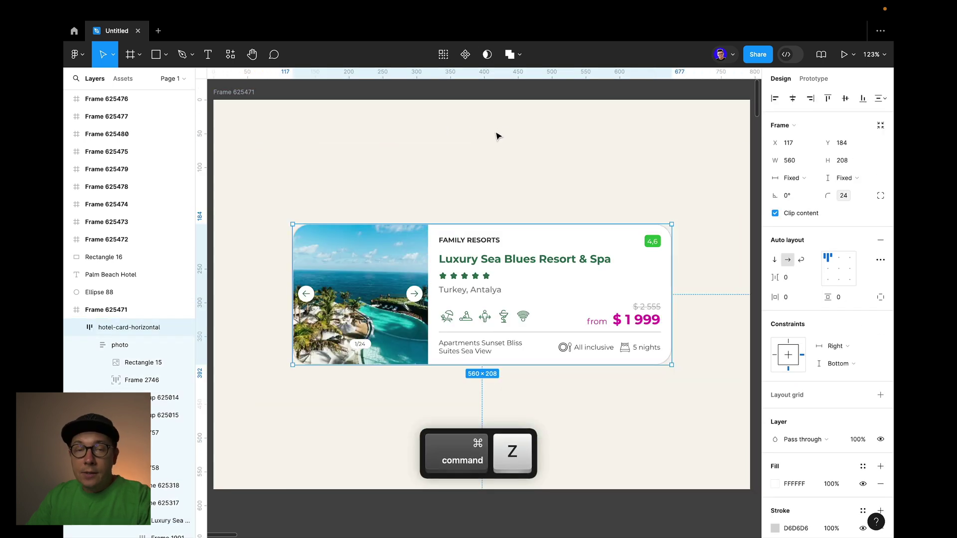
key(super+z)
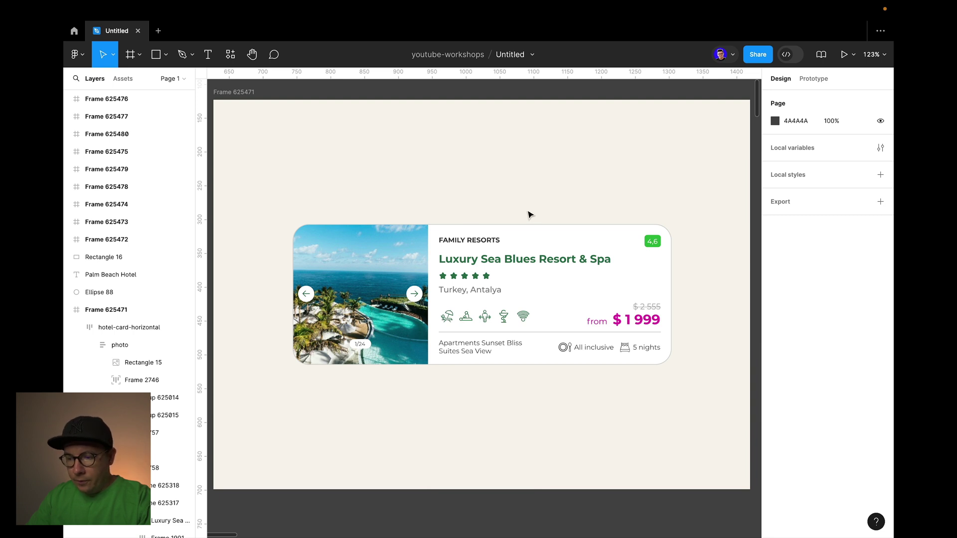
key(k)
click(114, 55)
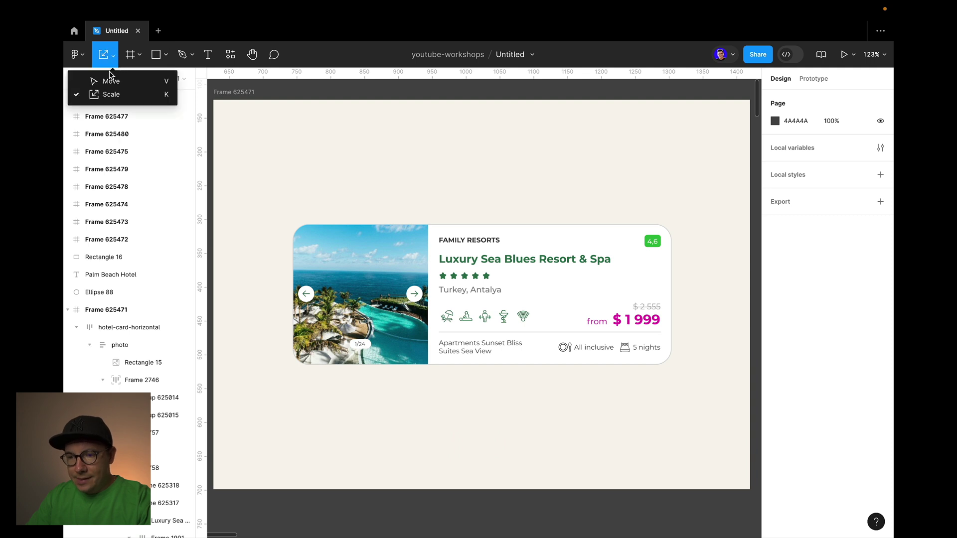
click(99, 93)
click(667, 360)
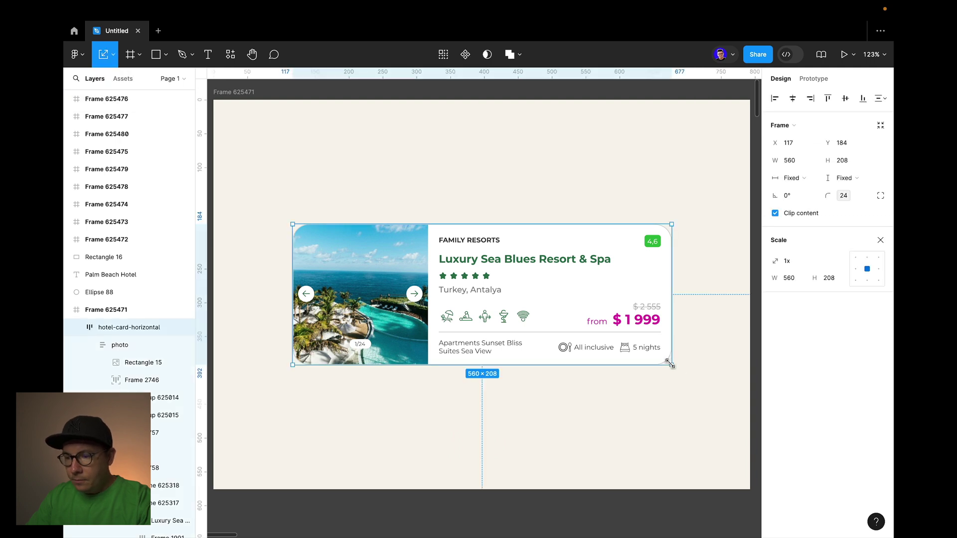
drag(668, 363, 790, 409)
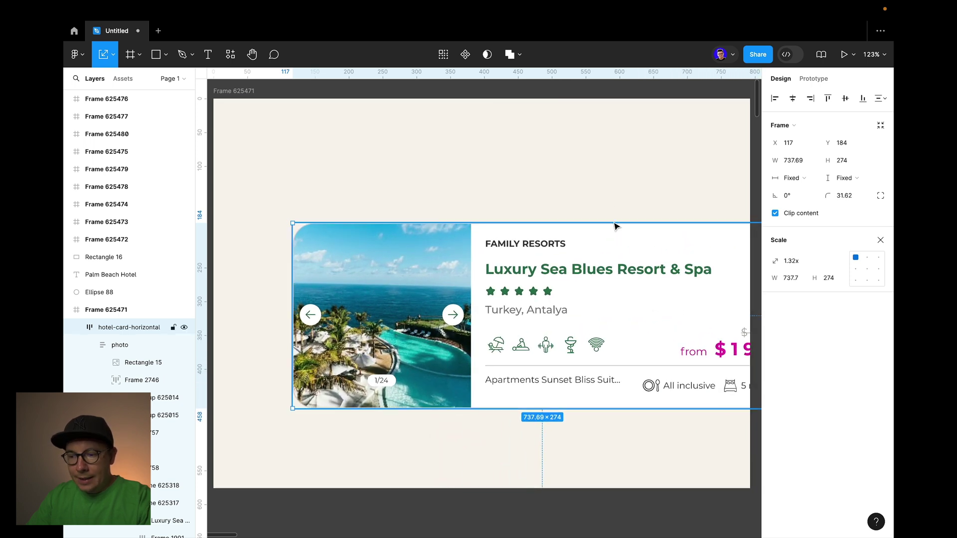
key(super+z)
key(k)
click(797, 282)
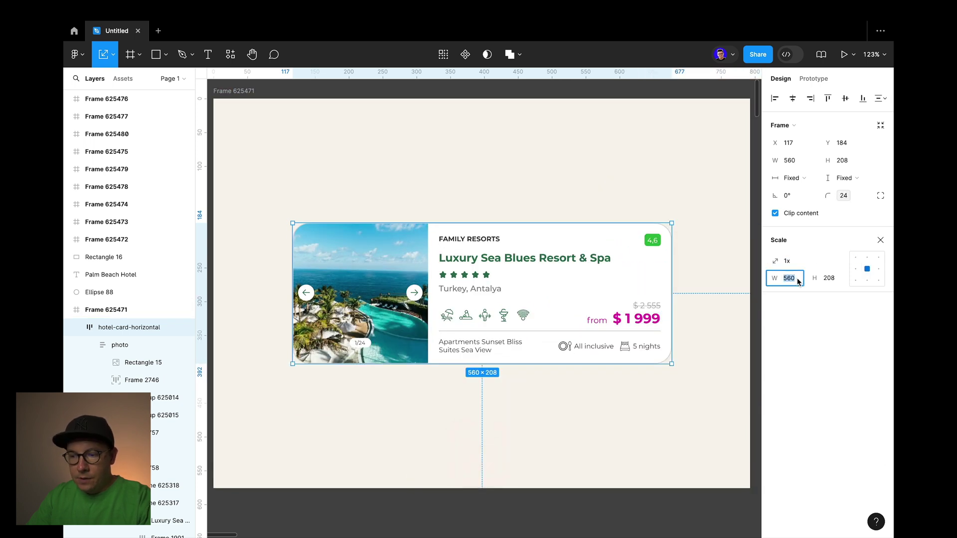
text(800)
key(Return)
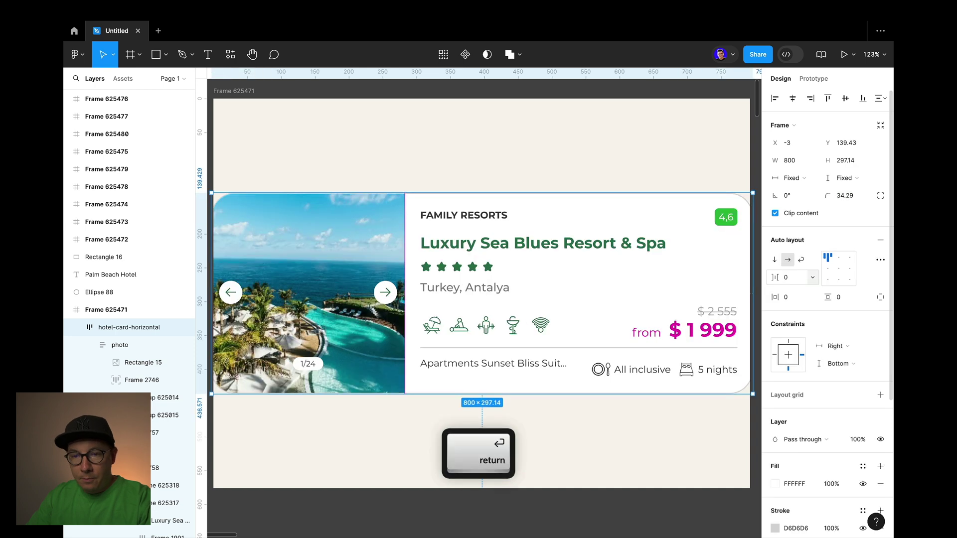
key(super+z)
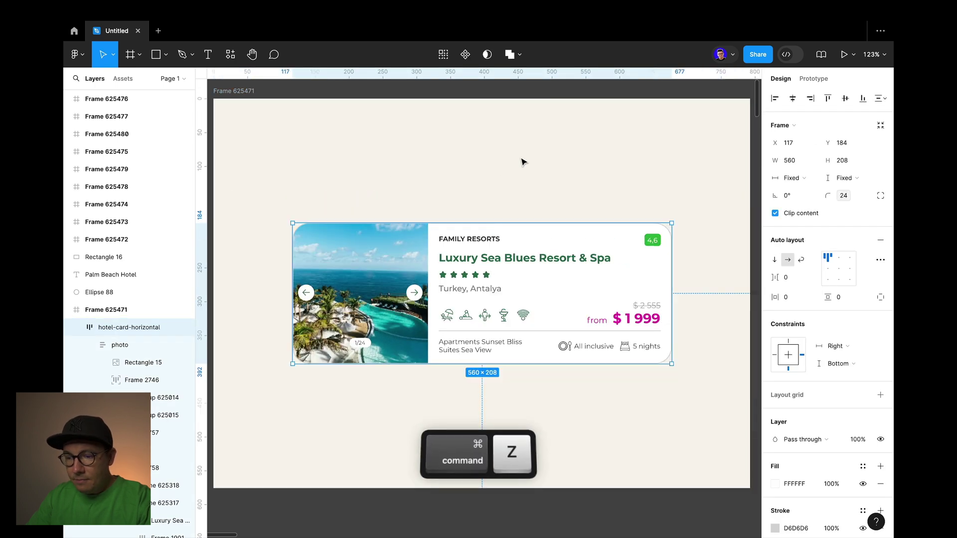
Step: Select the beige frame, try stretching its bottom edge, then undo that height change
click(504, 161)
click(239, 91)
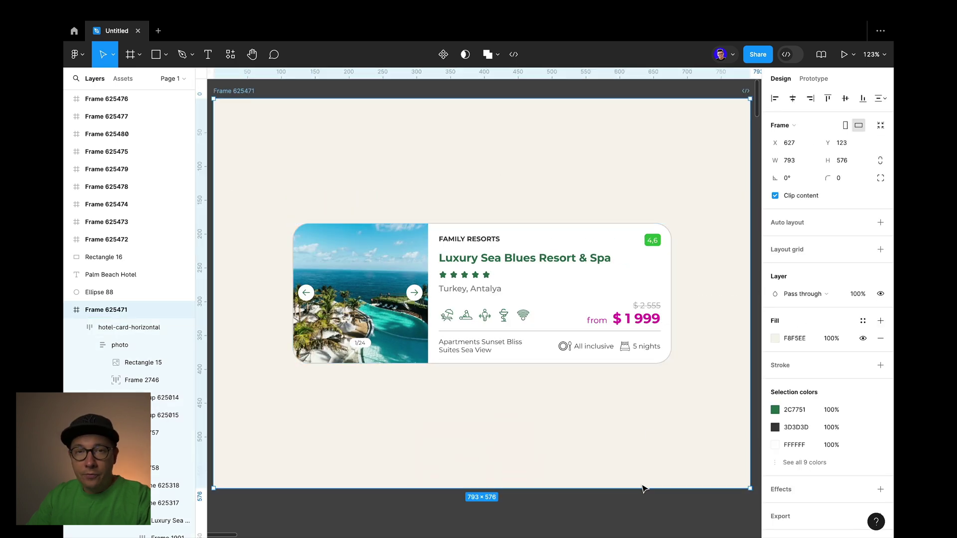
drag(643, 490, 669, 442)
scroll(643, 407, down, 5)
scroll(666, 439, up, 5)
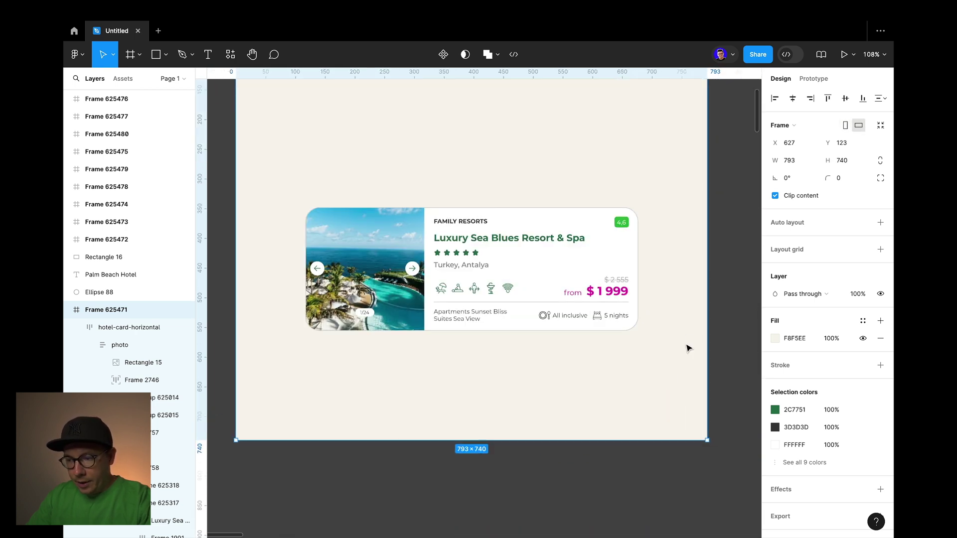
click(727, 335)
key(super+z)
key(super+z)
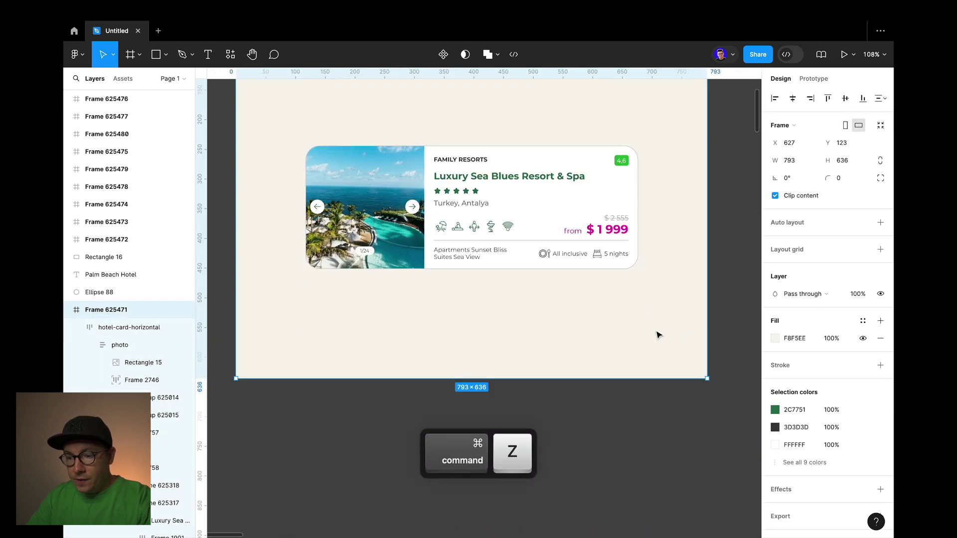
Step: Drag Frame 625471's bottom edge down until its height reads 726
scroll(630, 363, down, 5)
scroll(632, 359, up, 3)
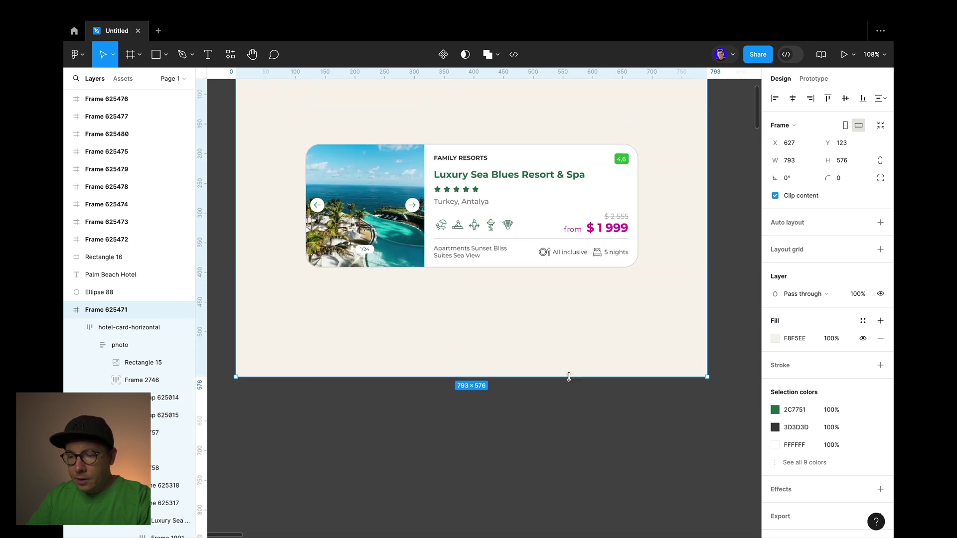
scroll(585, 378, up, 2)
drag(583, 382, 585, 470)
scroll(580, 476, down, 3)
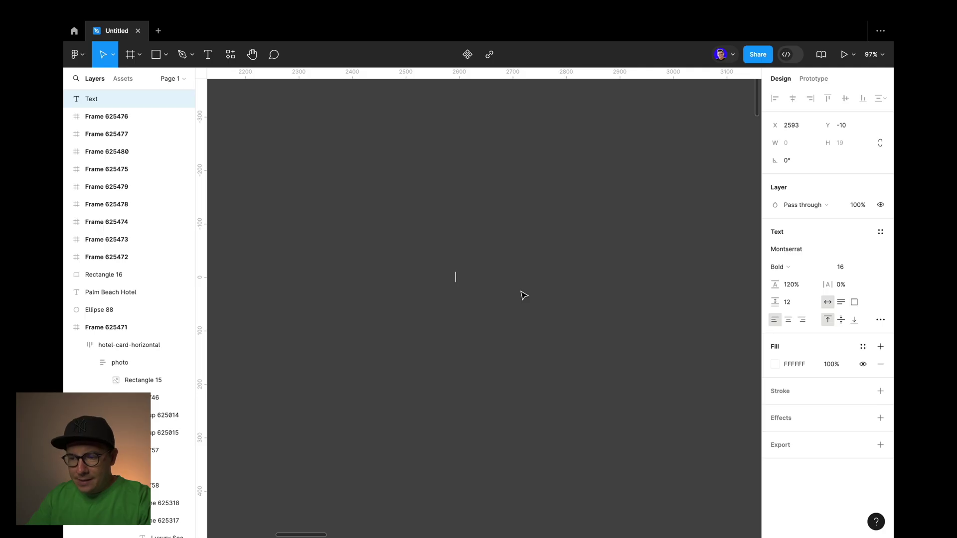
Step: Type the 'button' label text, fixing the typo, and exit text editing
text(btuu)
key(BackSpace)
key(BackSpace)
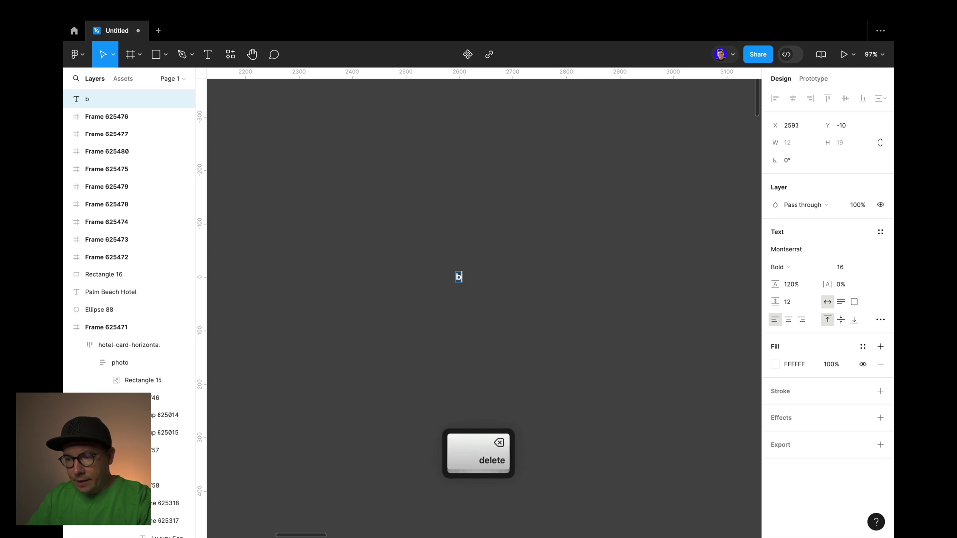
text(utton)
key(Escape)
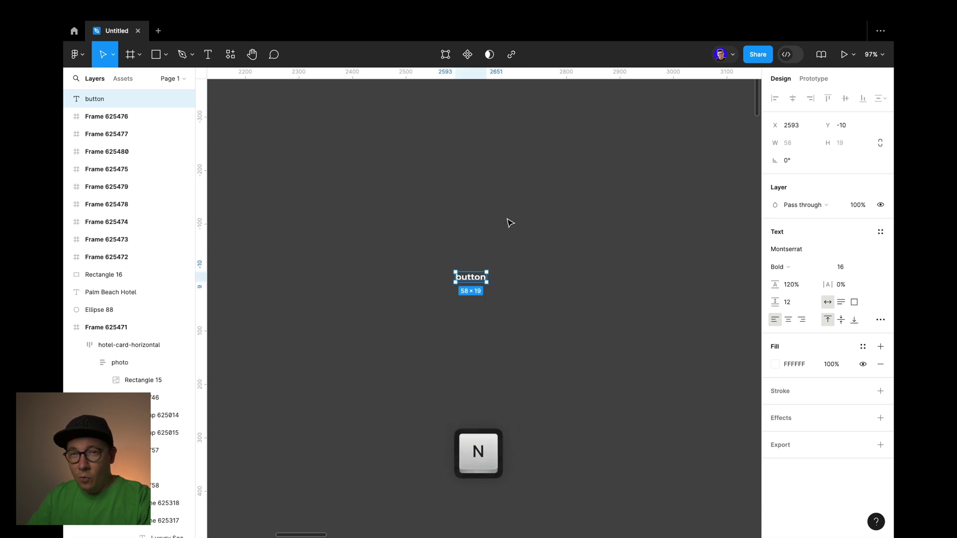
click(497, 217)
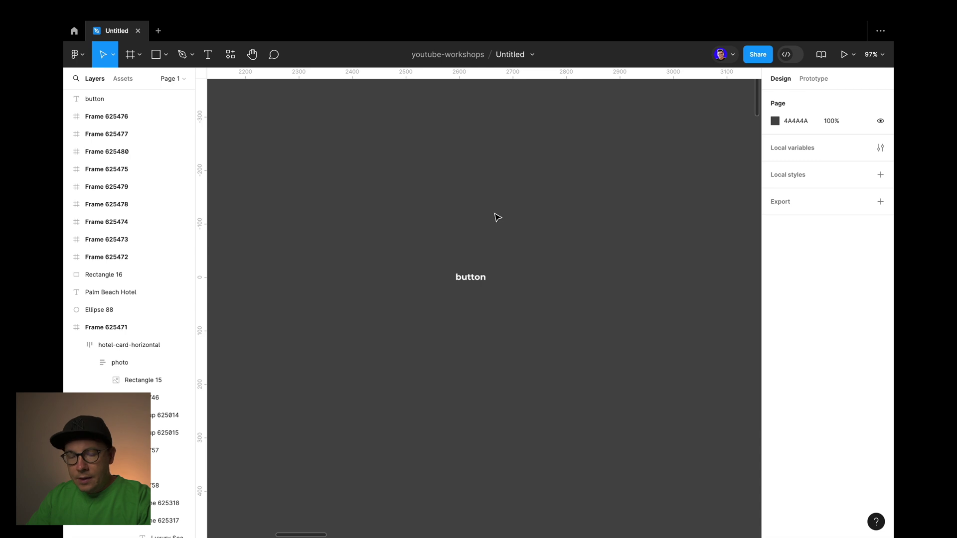
Step: Wrap the button text in an auto-layout frame with Shift+A
click(471, 277)
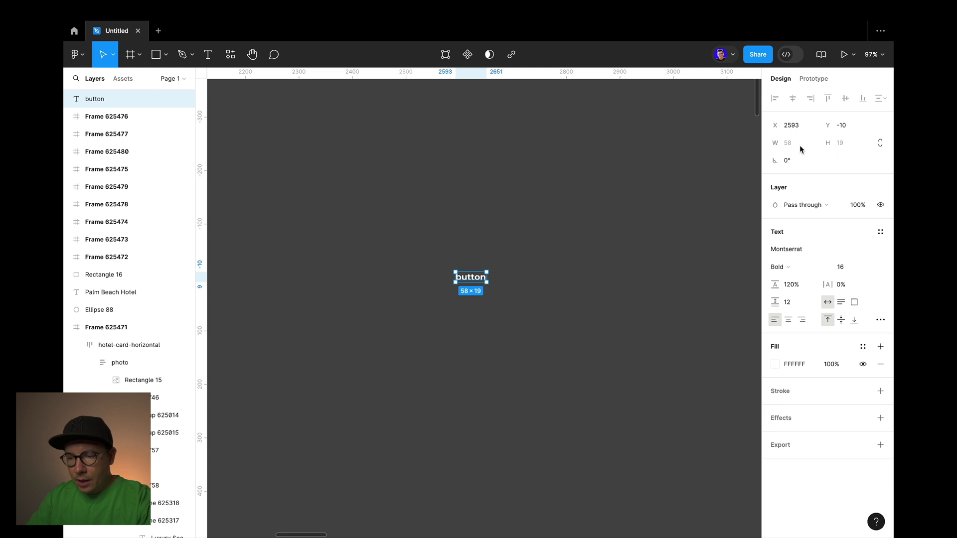
click(608, 236)
click(477, 279)
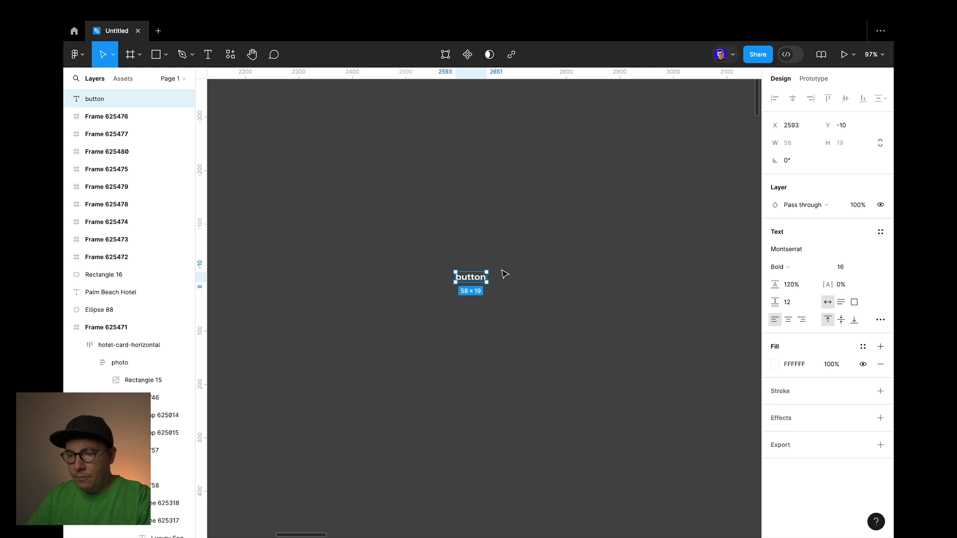
key(shift+a)
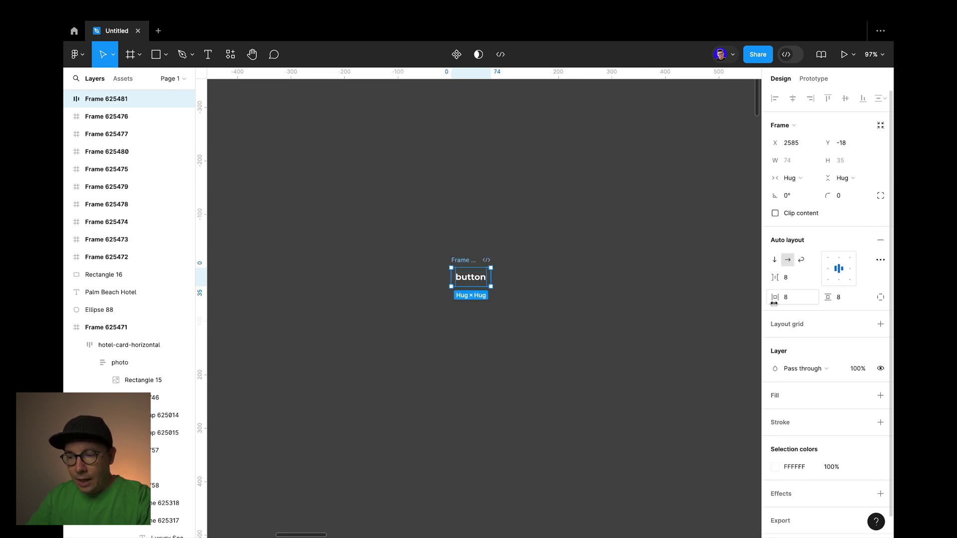
Step: Give the button frame a red FF0000 fill
click(881, 396)
click(775, 414)
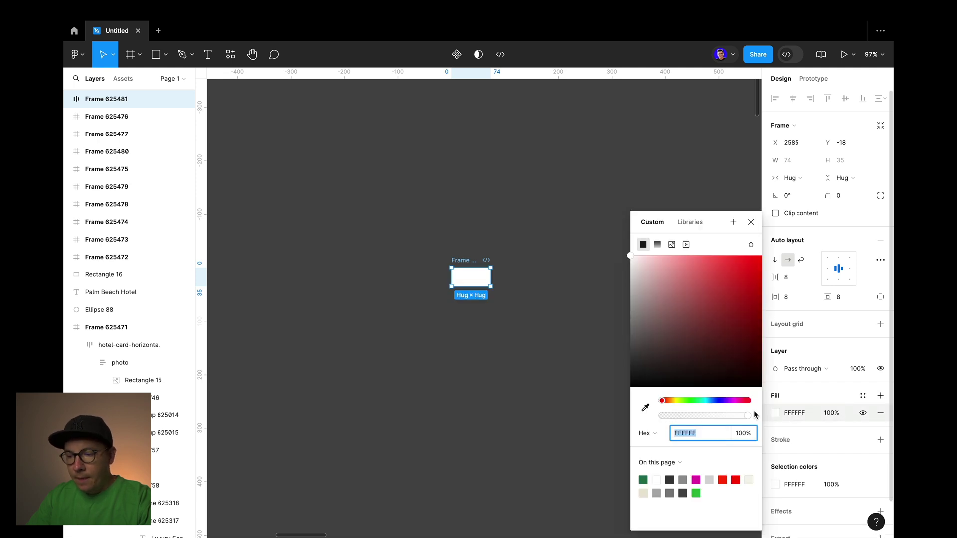
click(735, 480)
click(603, 349)
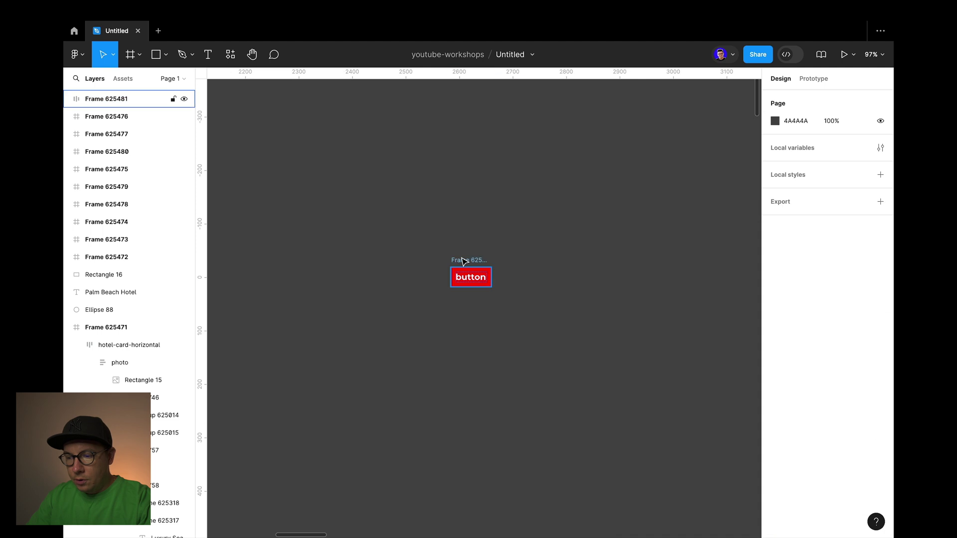
Step: Add a black stroke to the button and set its horizontal padding to 16
click(107, 98)
click(881, 440)
key(shift+2)
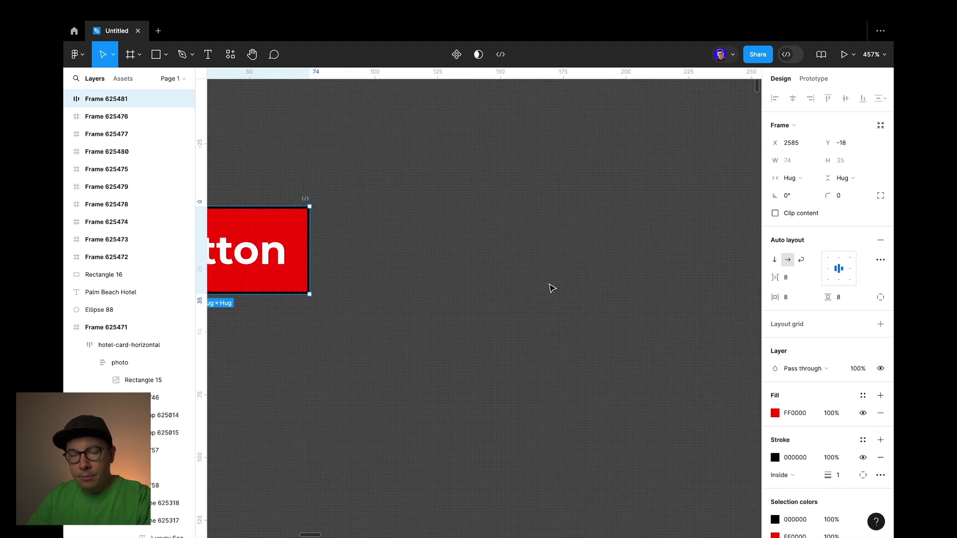
text(16)
key(Return)
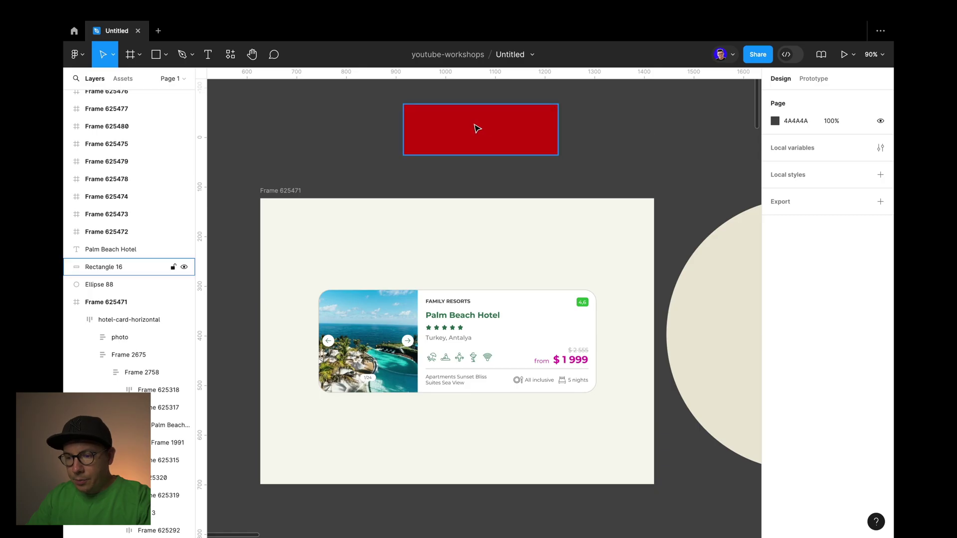
Step: Move the red rectangle and the large circle into the beige frame, circle on the right
mouse_move(477, 129)
mouse_down()
mouse_move(465, 195)
mouse_move(474, 363)
mouse_move(477, 308)
mouse_move(501, 299)
mouse_move(498, 242)
mouse_move(485, 335)
mouse_move(487, 249)
mouse_move(470, 349)
mouse_move(483, 224)
mouse_move(475, 314)
mouse_move(483, 253)
mouse_move(460, 214)
mouse_move(466, 139)
mouse_up()
drag(701, 263, 404, 269)
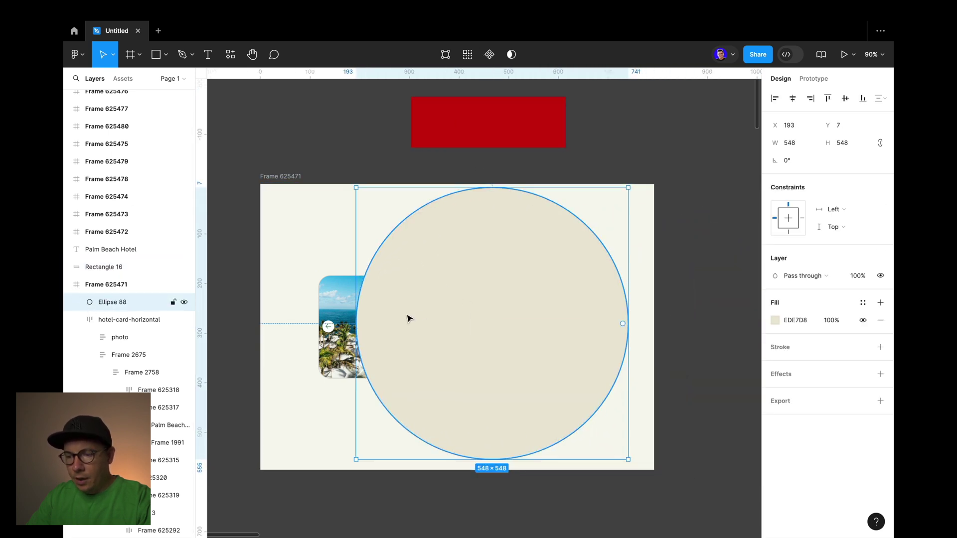
drag(408, 318, 679, 314)
scroll(474, 287, right, 5)
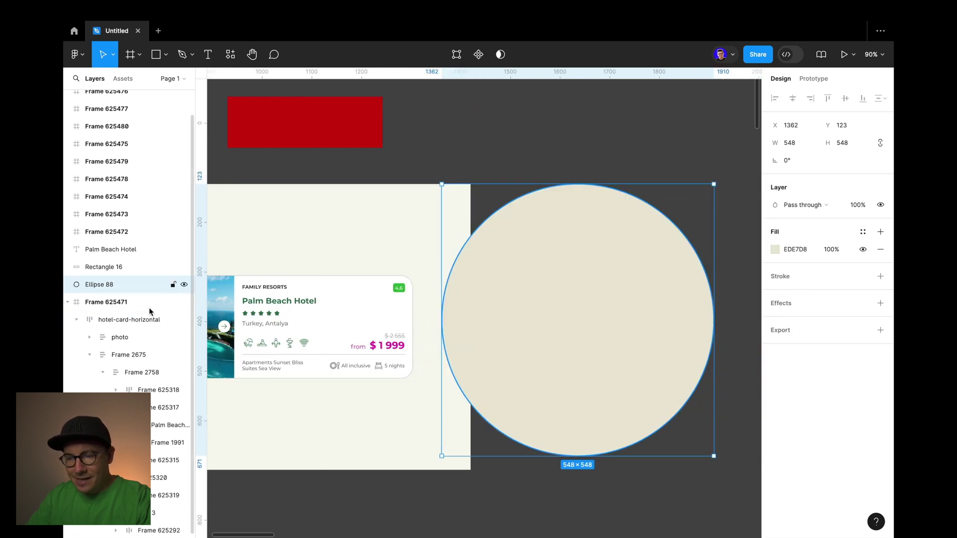
drag(459, 341, 638, 254)
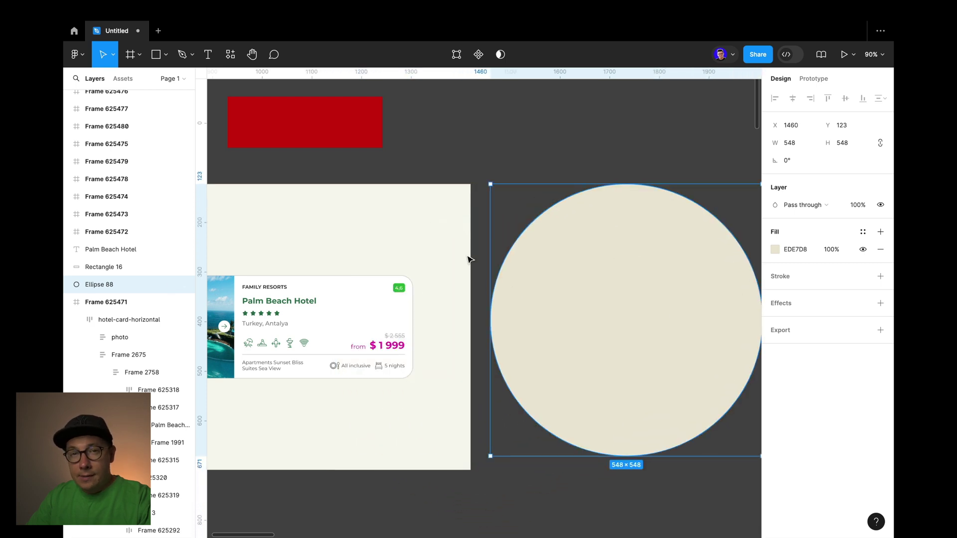
scroll(474, 252, left, 4)
click(553, 147)
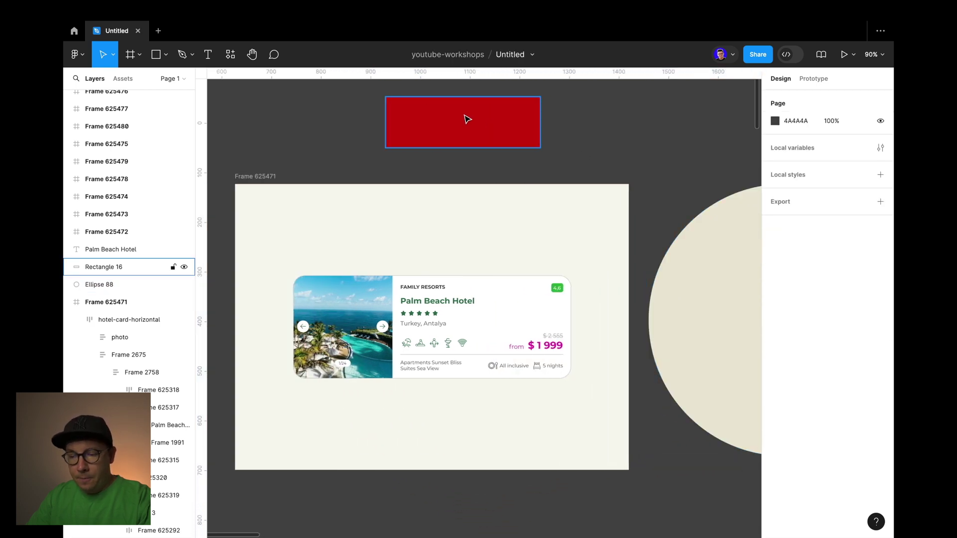
Step: Place the red rectangle over the hotel card and resize it to 250×177
drag(466, 118, 489, 232)
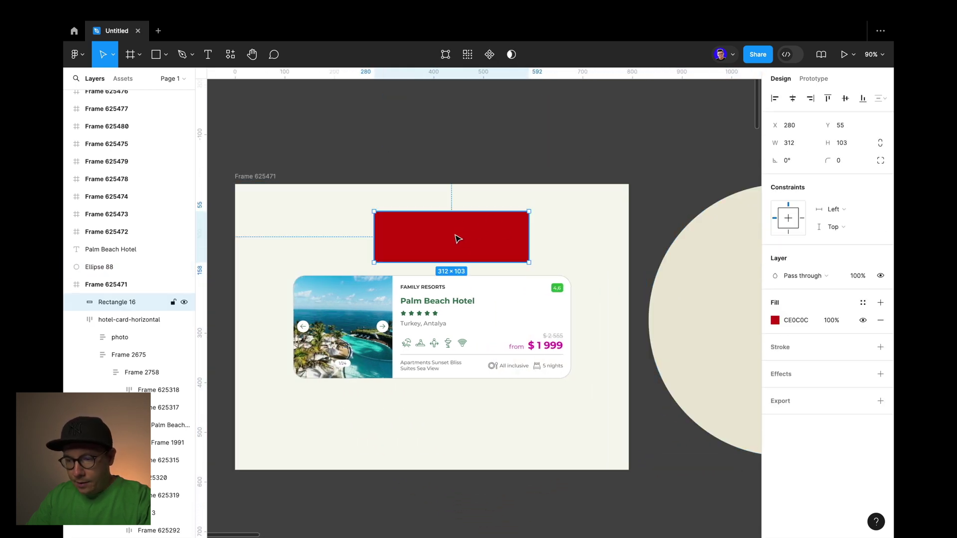
mouse_move(440, 240)
mouse_down()
mouse_move(440, 324)
mouse_move(467, 298)
mouse_move(434, 340)
mouse_move(450, 367)
mouse_move(453, 249)
mouse_up()
key(space)
key(space)
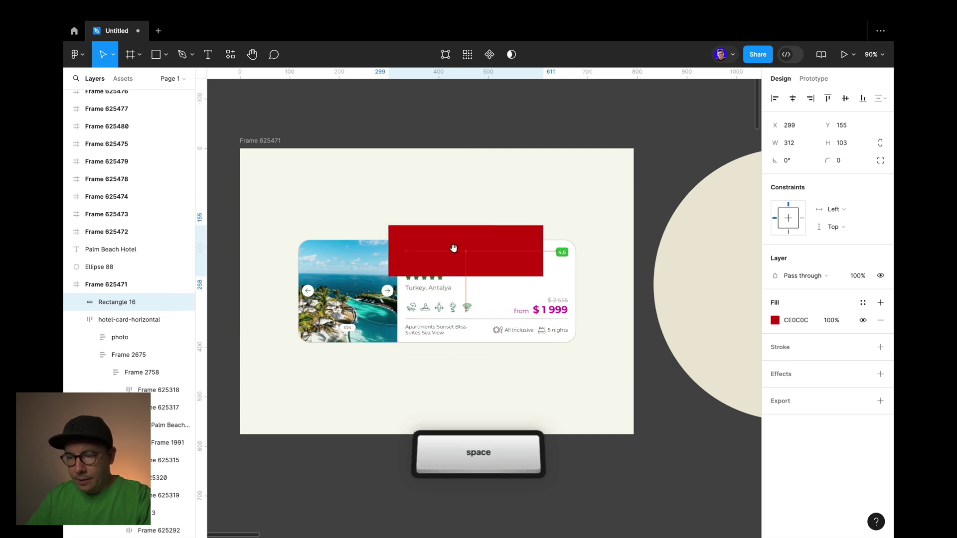
drag(545, 276, 513, 309)
scroll(536, 333, down, 1)
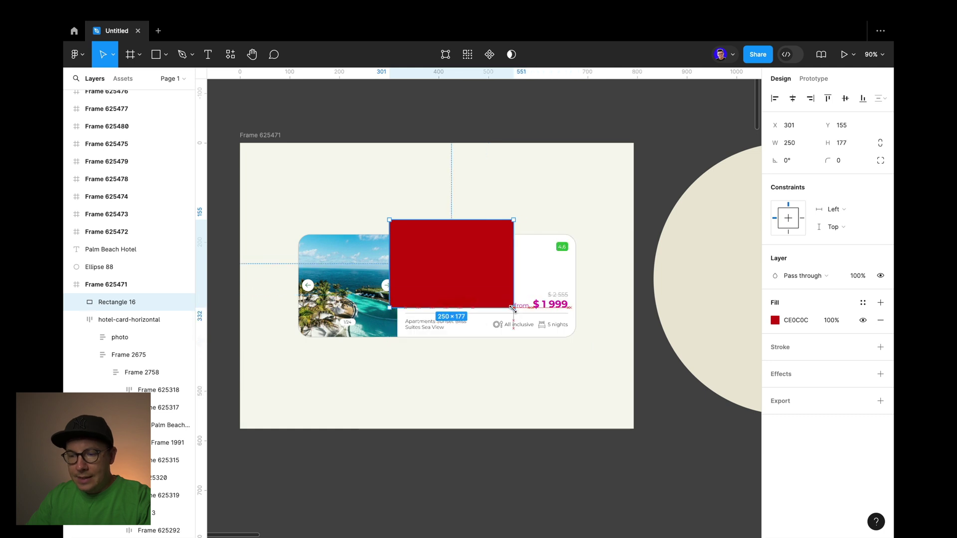
key(space)
drag(456, 263, 506, 100)
Step: Move the red rectangle back above the frame and shift the circle toward the frame's right edge
click(541, 201)
drag(720, 238, 671, 282)
key(space)
key(space)
Step: Toggle Clip content off and on for Frame 625471 so the circle stays clipped
click(287, 133)
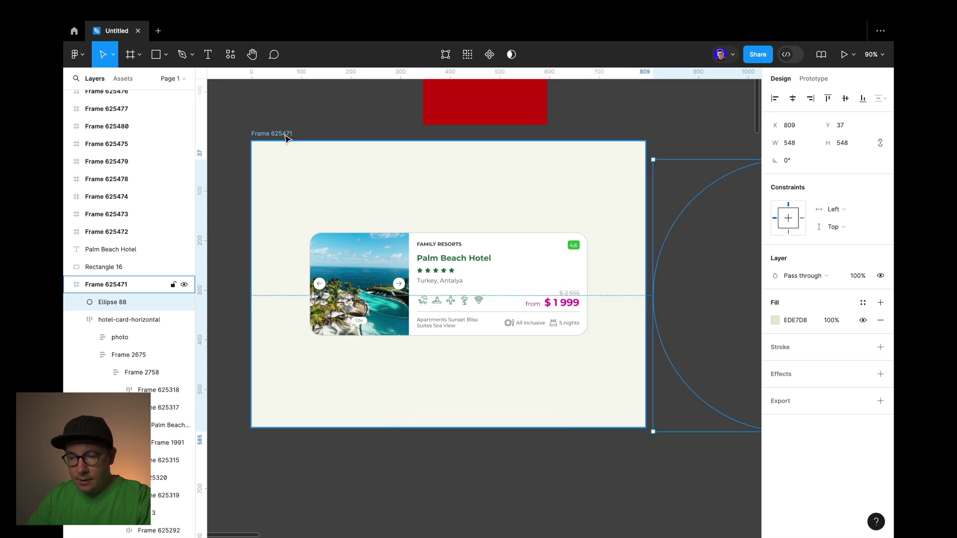
click(775, 196)
click(775, 196)
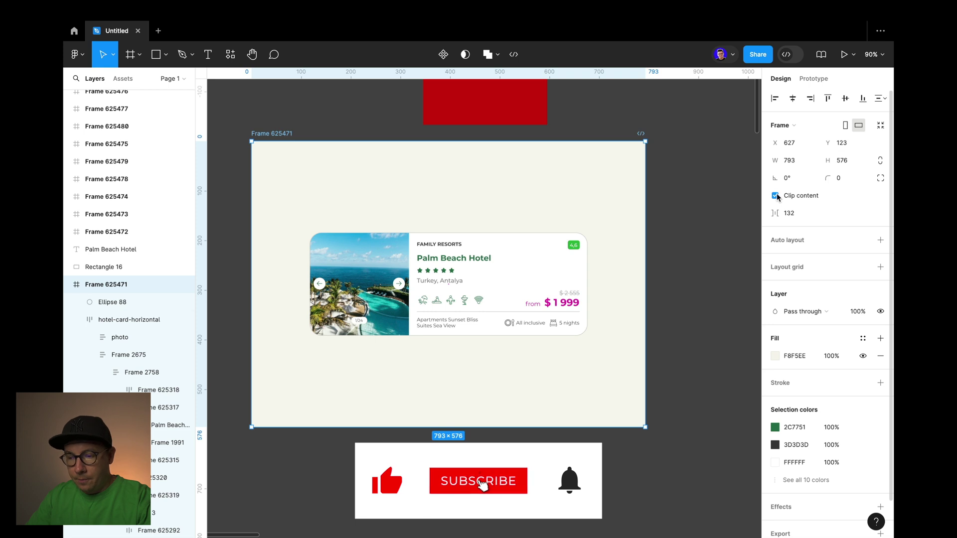
click(103, 303)
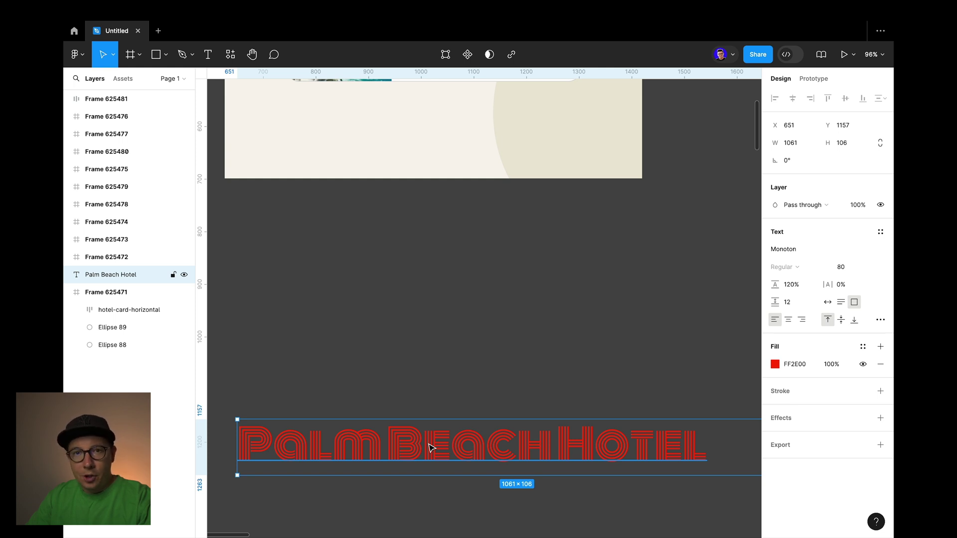
Step: Copy the Palm Beach Hotel text into the card title, then undo that plain paste
click(566, 203)
click(453, 446)
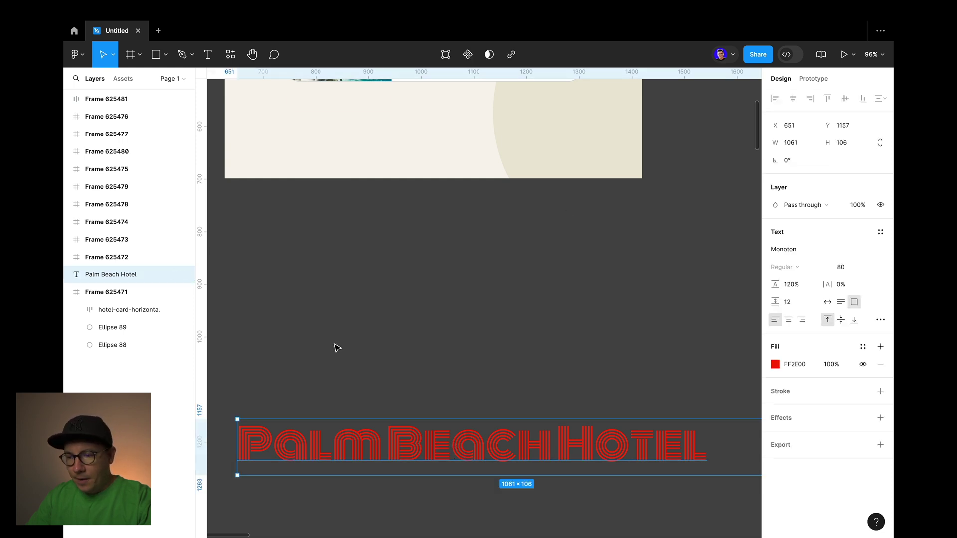
double_click(429, 449)
key(super+c)
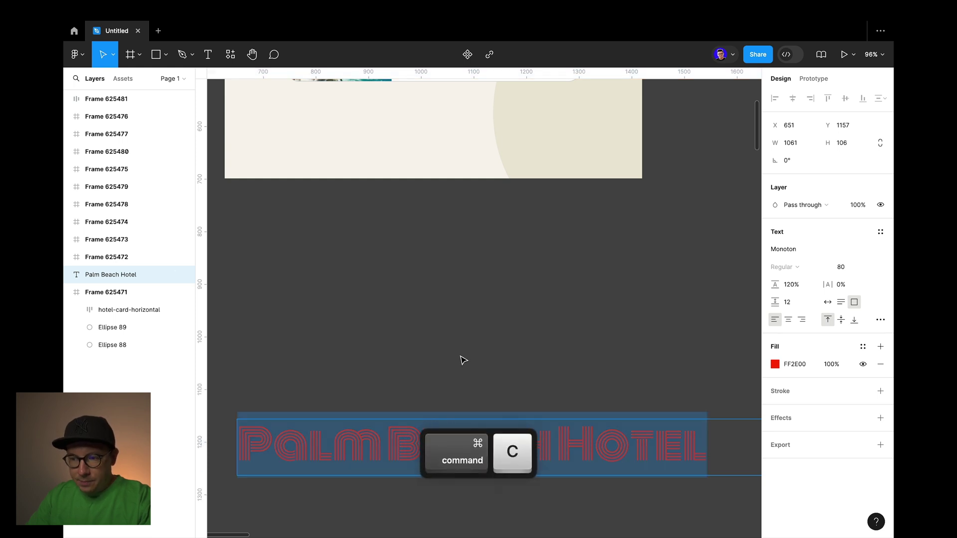
scroll(459, 357, up, 5)
scroll(457, 339, up, 3)
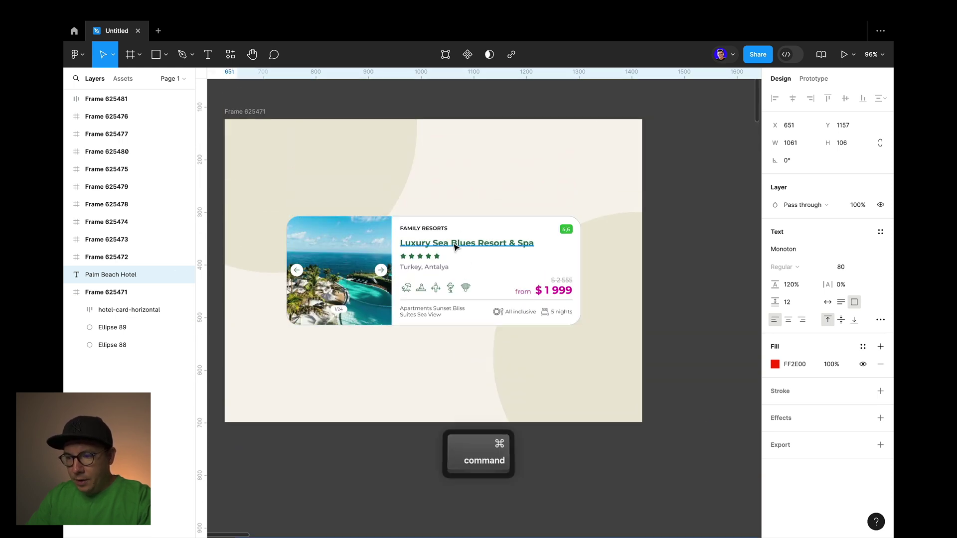
scroll(464, 280, up, 1)
super+click(470, 246)
double_click(467, 246)
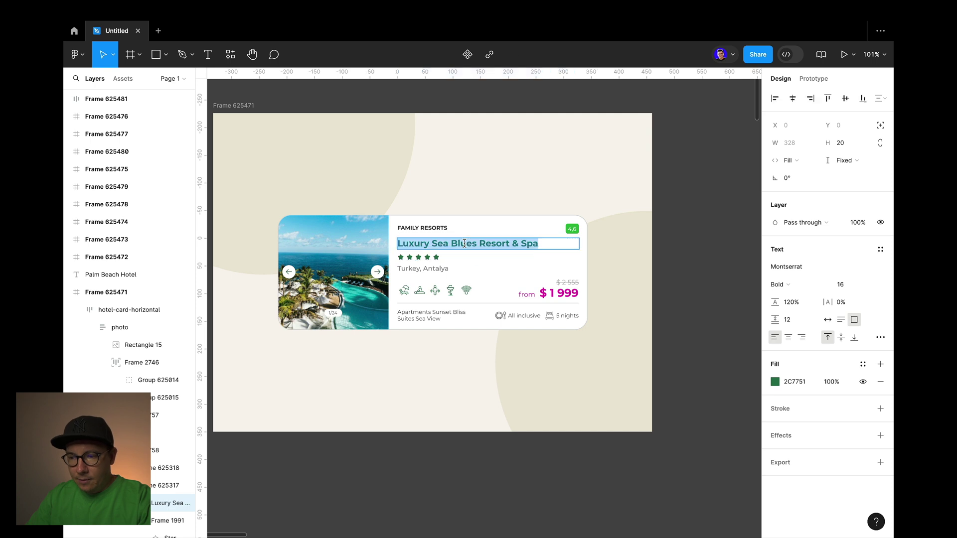
key(super+v)
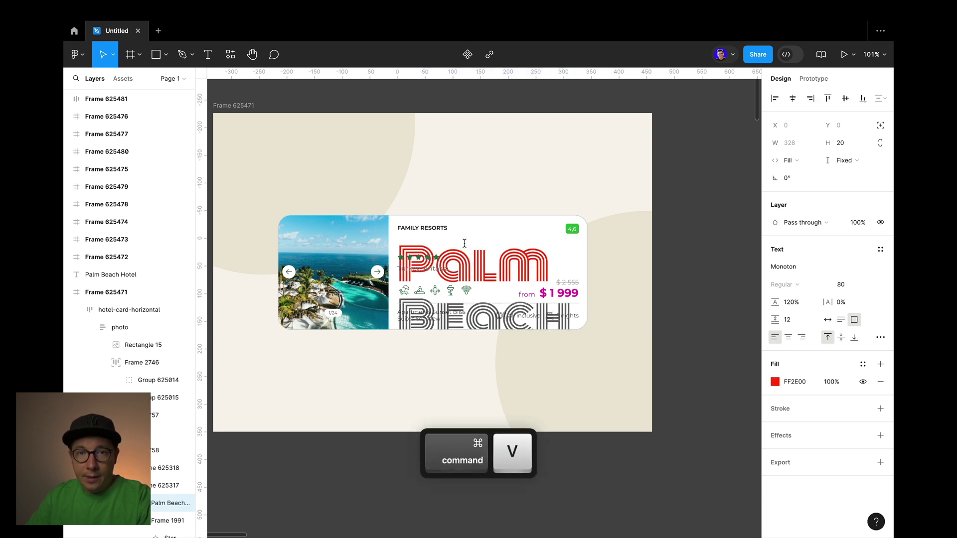
key(super+z)
Step: Replace the card title with Palm Beach Hotel using paste-and-match-style (Shift+Cmd+V)
scroll(405, 393, down, 5)
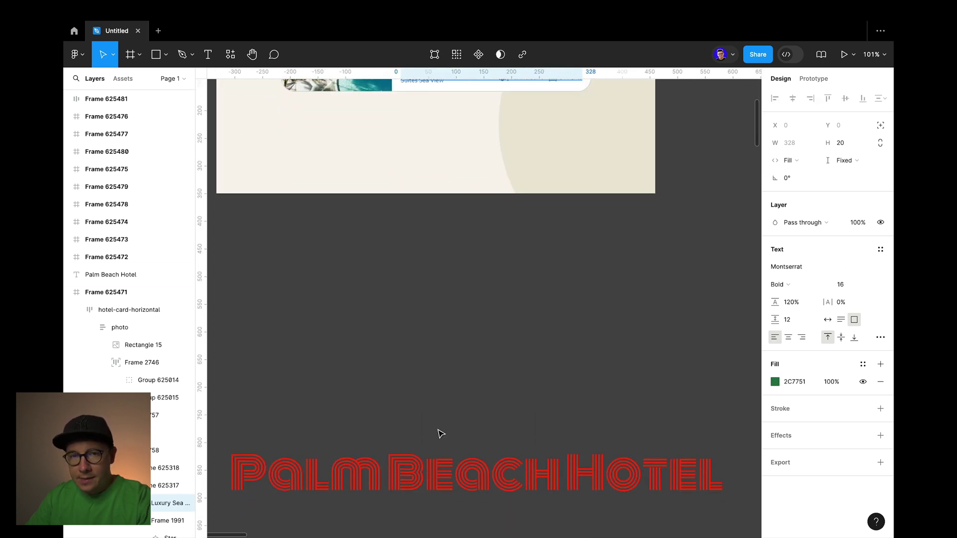
double_click(443, 469)
key(super+c)
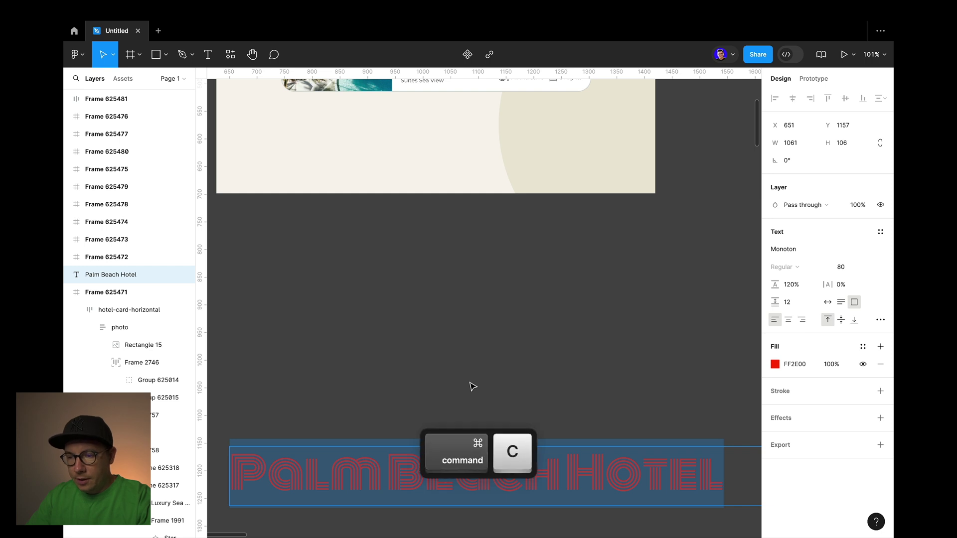
scroll(455, 324, up, 5)
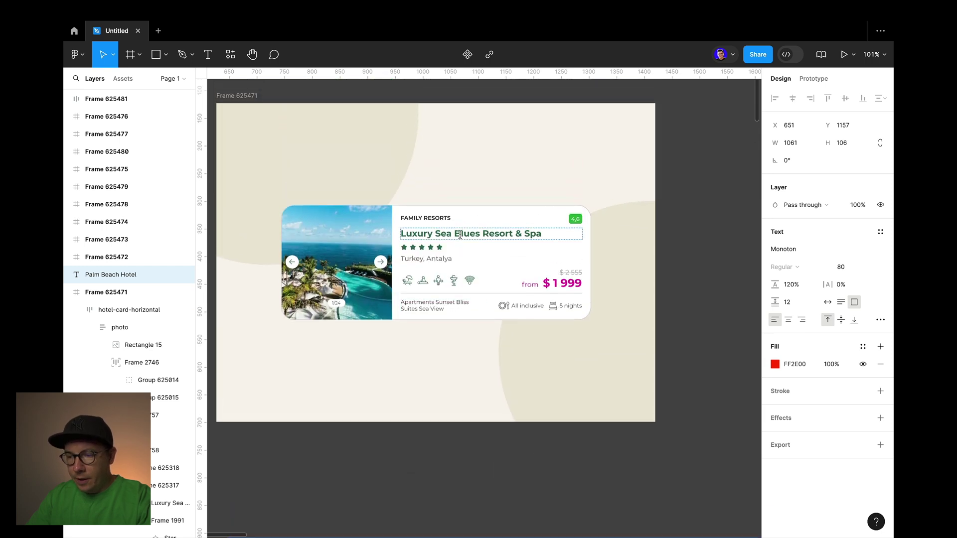
double_click(459, 233)
key(super+a)
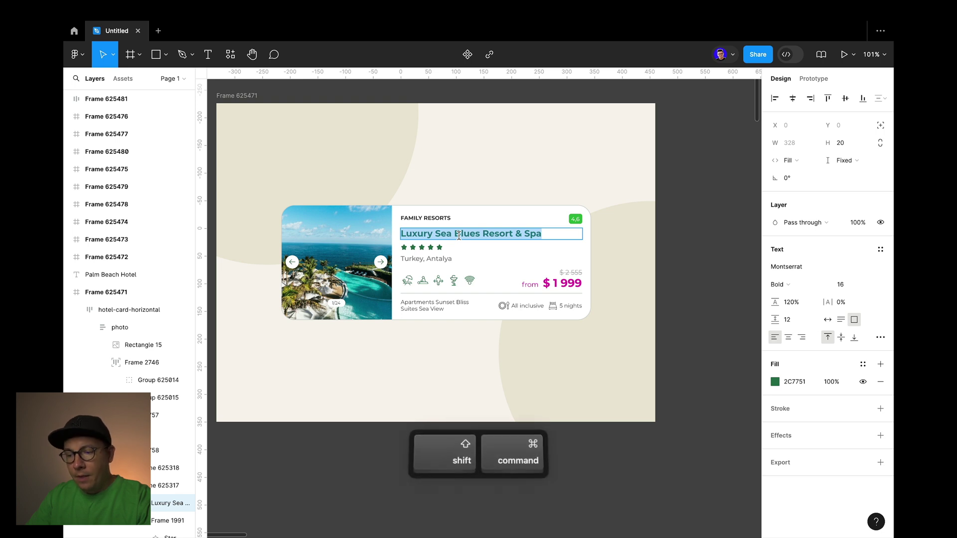
key(shift+super+v)
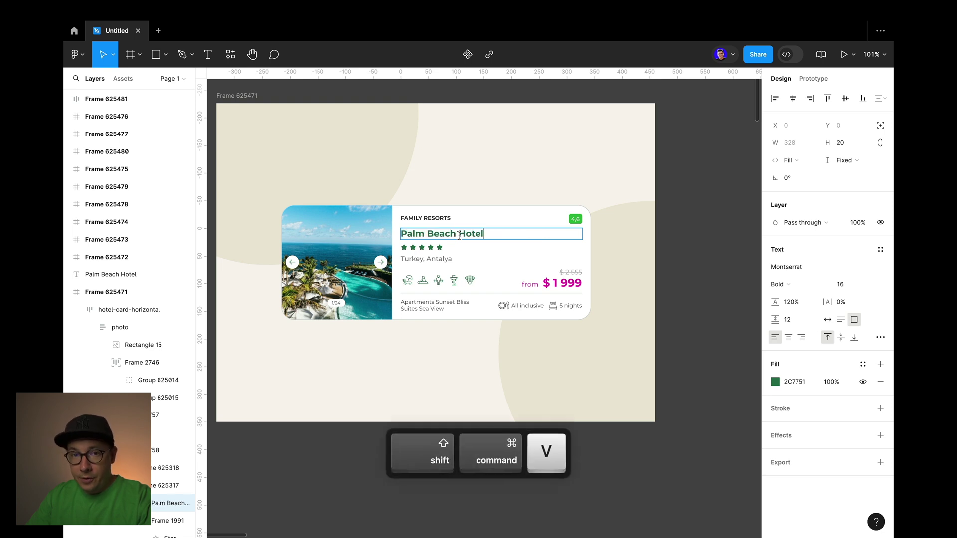
click(469, 150)
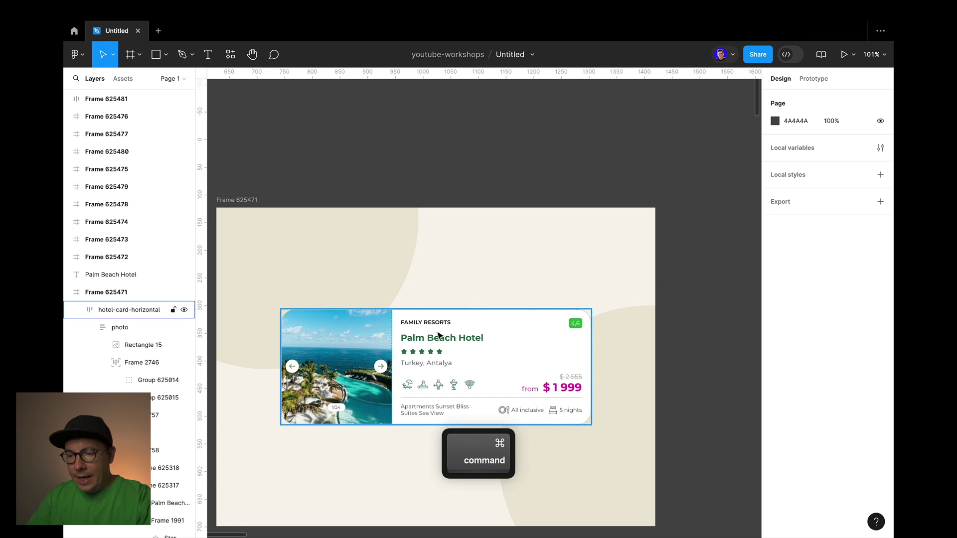
Step: Drill into the card's nested layers, selecting the Palm Beach Hotel title, amenities row and stars
super+click(429, 339)
double_click(430, 340)
double_click(436, 345)
scroll(138, 352, down, 5)
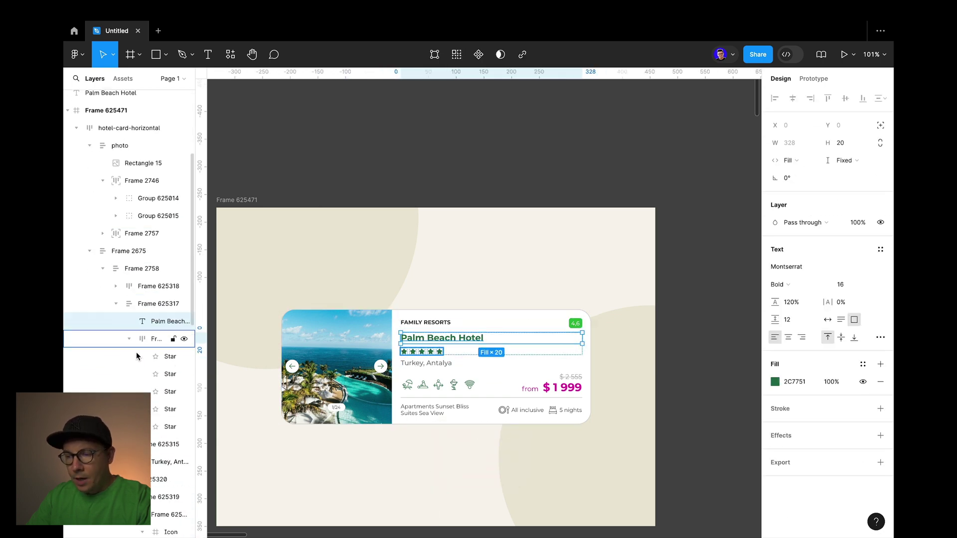
click(445, 390)
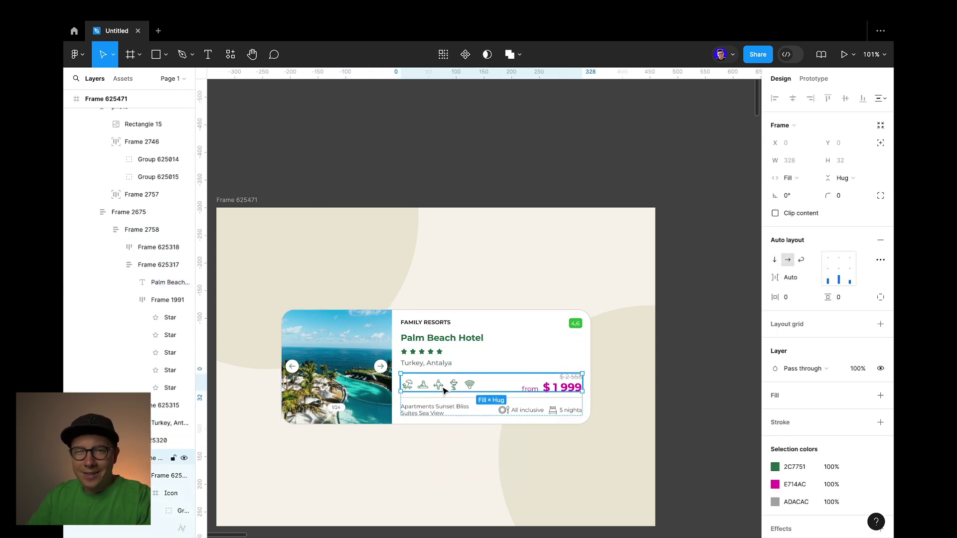
key(Escape)
ctrl+click(441, 343)
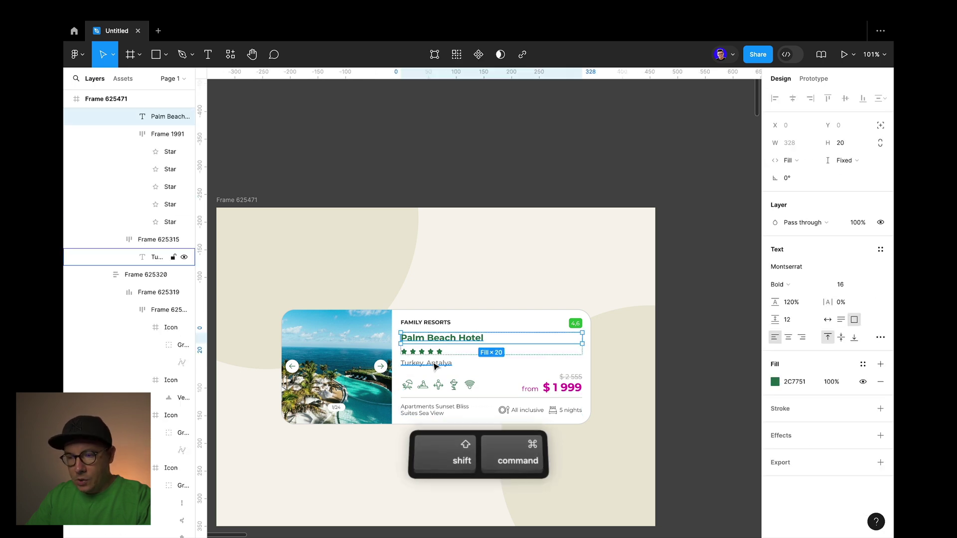
shift+super+click(413, 352)
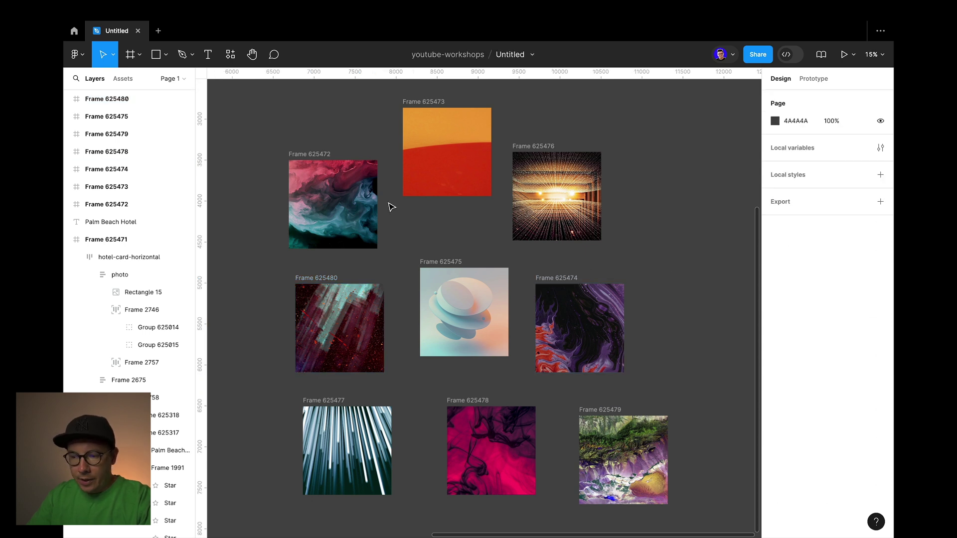
Step: Marquee-select the nine image frames and Tidy up into a 3×3 grid with 425 and 612 gaps
drag(253, 87, 690, 521)
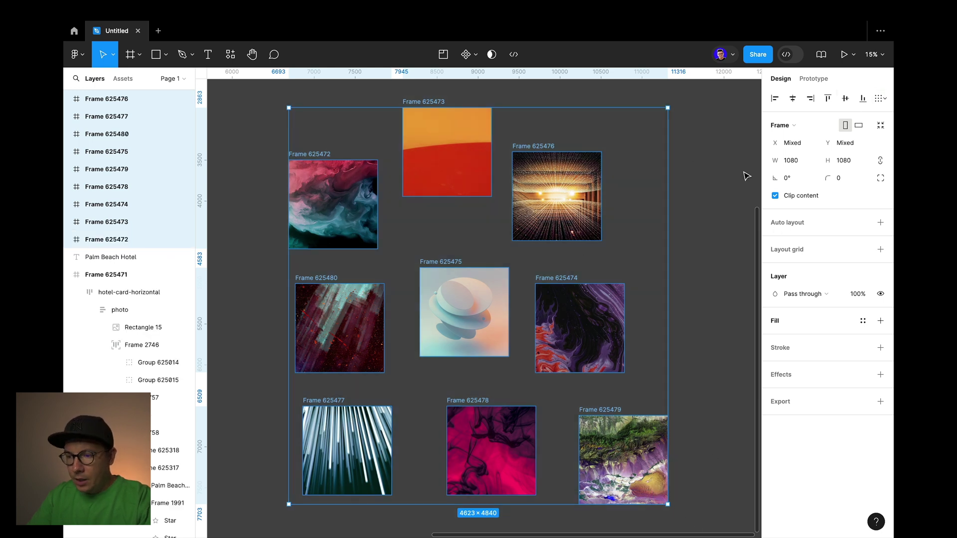
click(675, 160)
drag(254, 90, 711, 450)
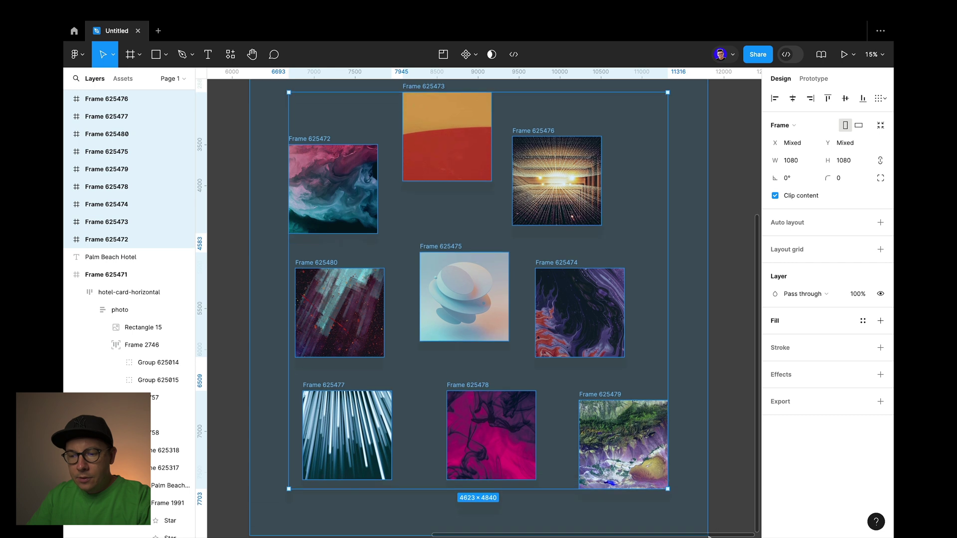
scroll(733, 159, down, 1)
scroll(735, 156, up, 3)
scroll(696, 233, down, 1)
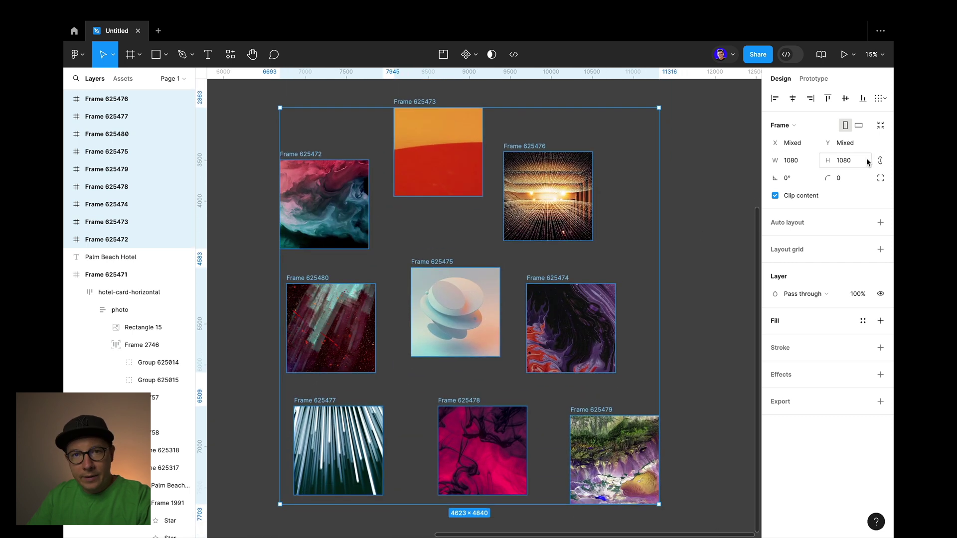
click(882, 98)
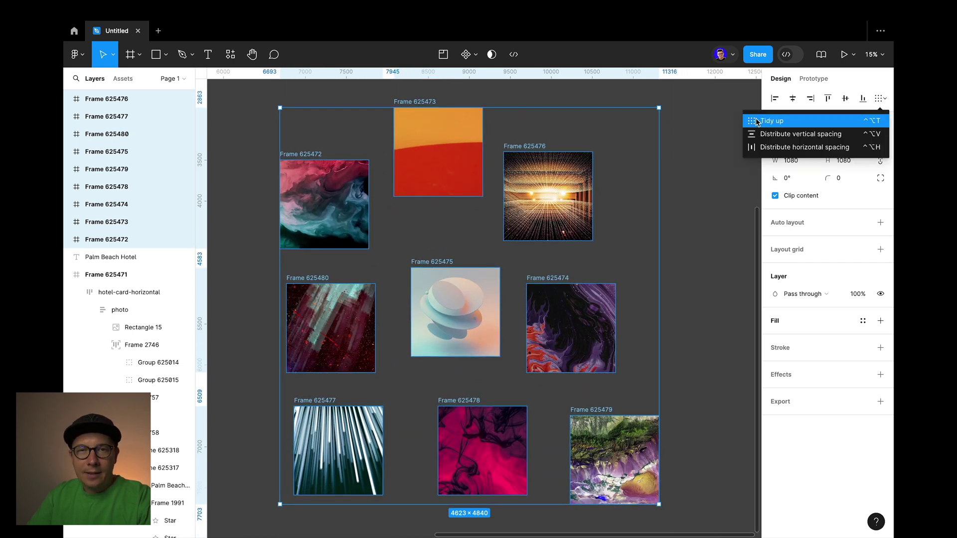
click(784, 122)
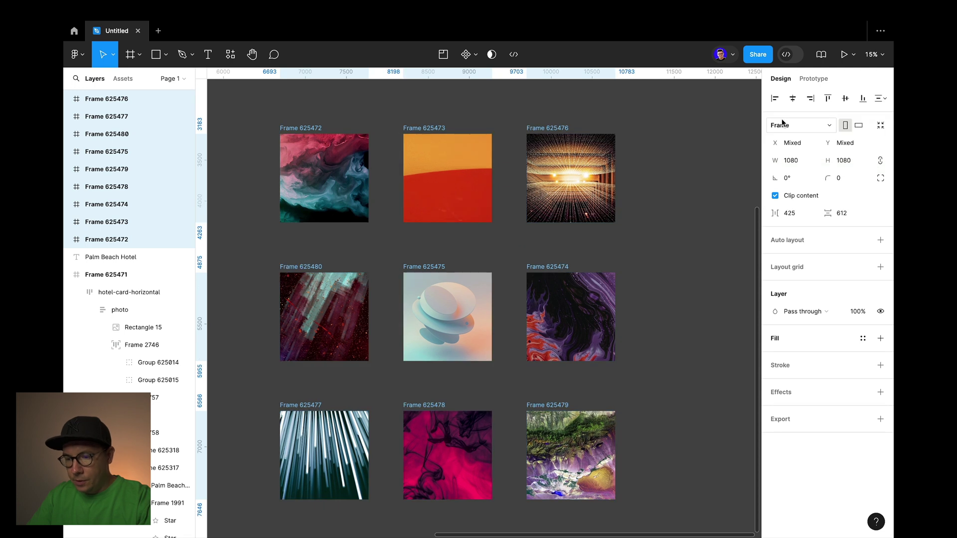
mouse_move(606, 285)
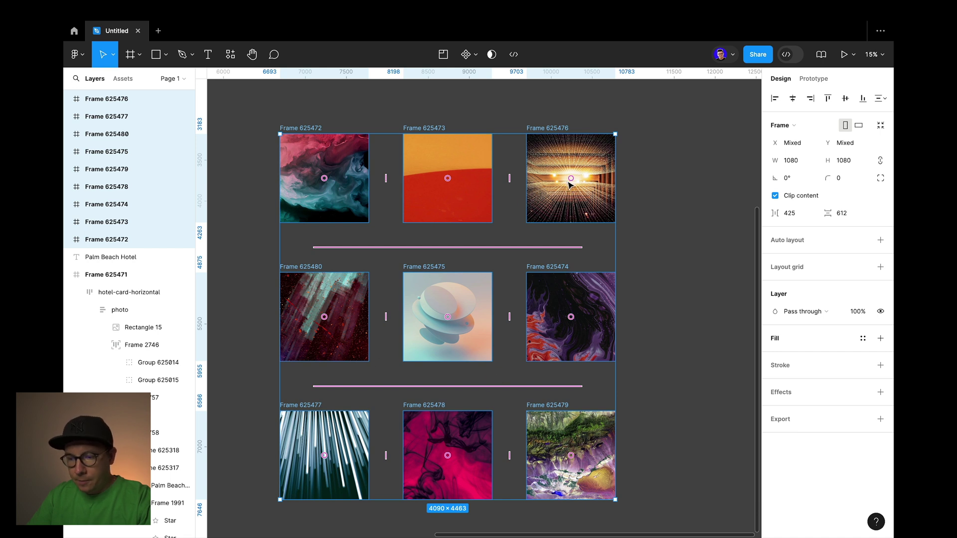
Step: Move Frames 625476, 625474 and 625479 into the top, centre and bottom middle slots
drag(693, 120, 252, 410)
scroll(252, 410, down, 2)
scroll(570, 238, up, 5)
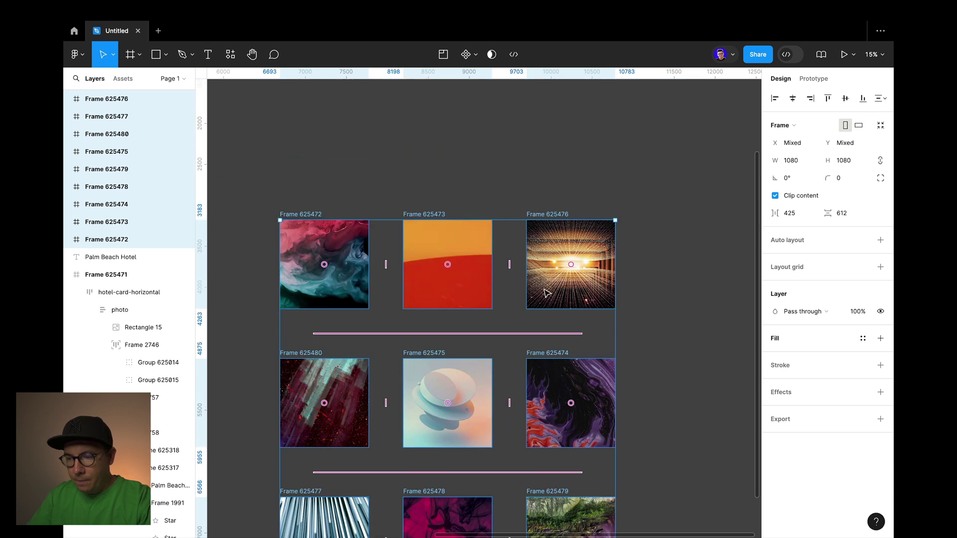
scroll(570, 237, down, 3)
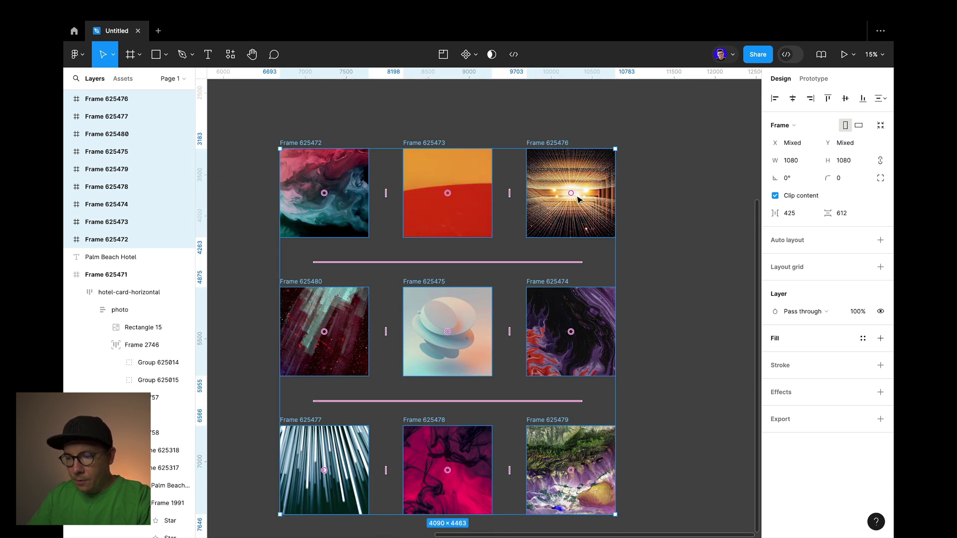
drag(572, 196, 449, 193)
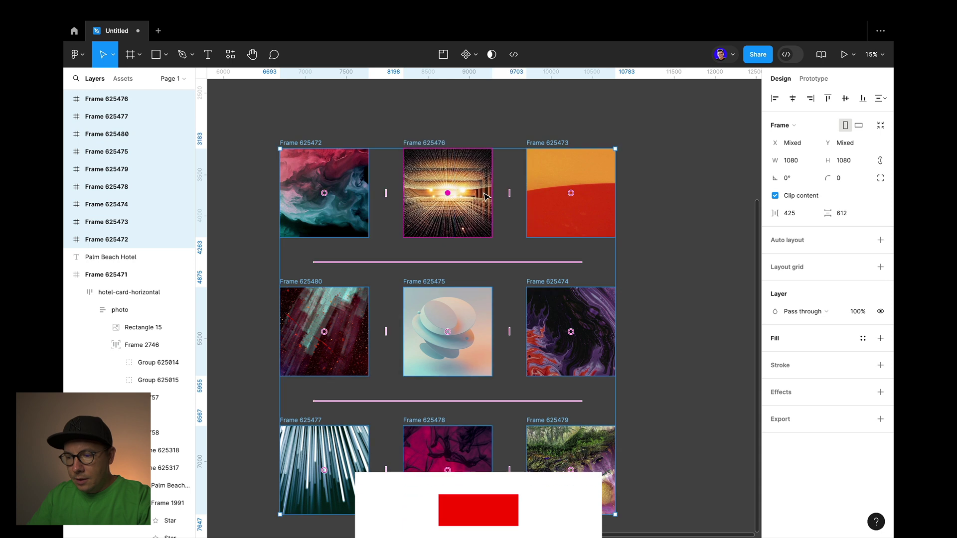
drag(571, 332, 451, 334)
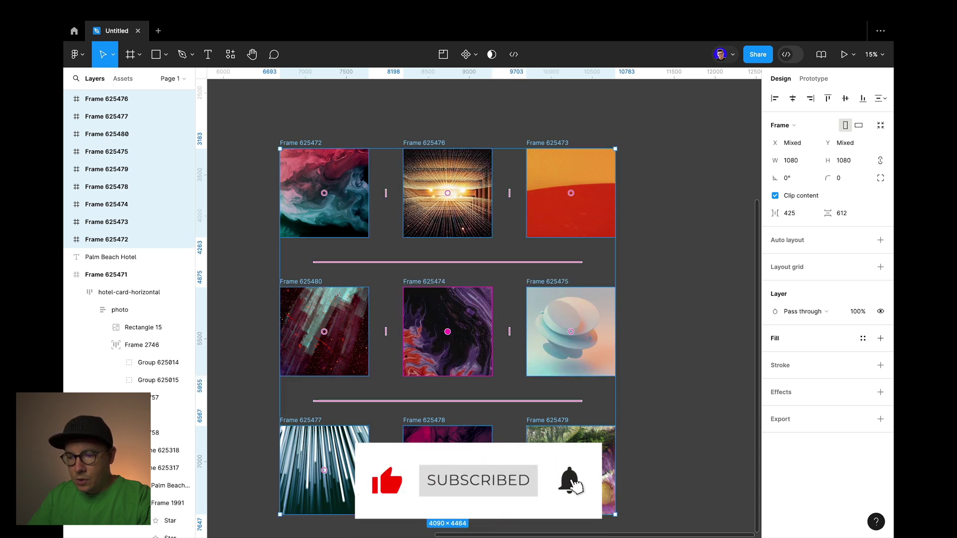
drag(571, 470, 449, 472)
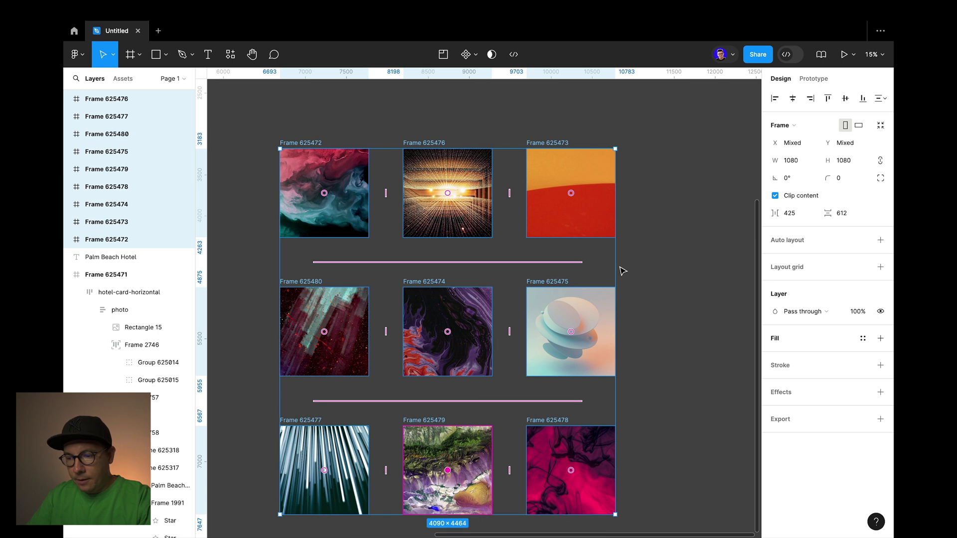
click(670, 264)
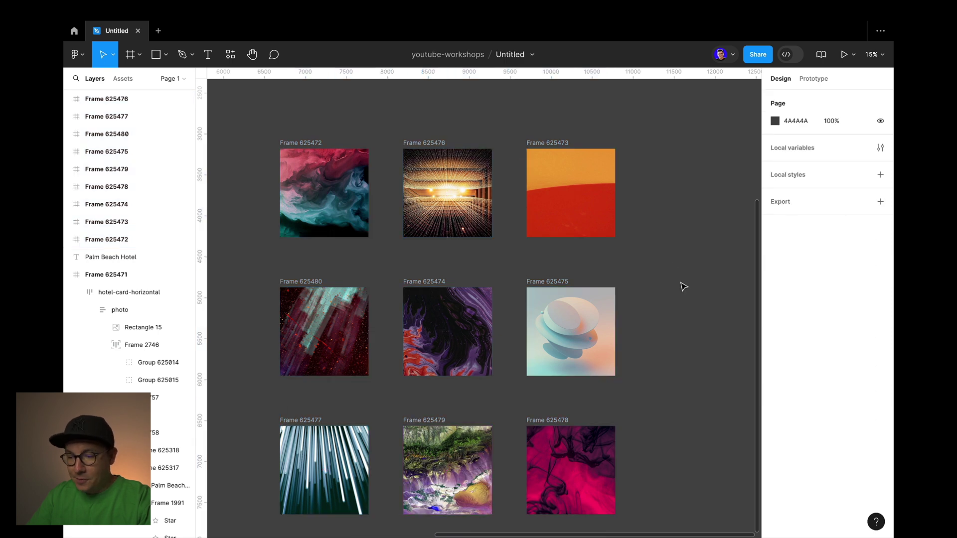